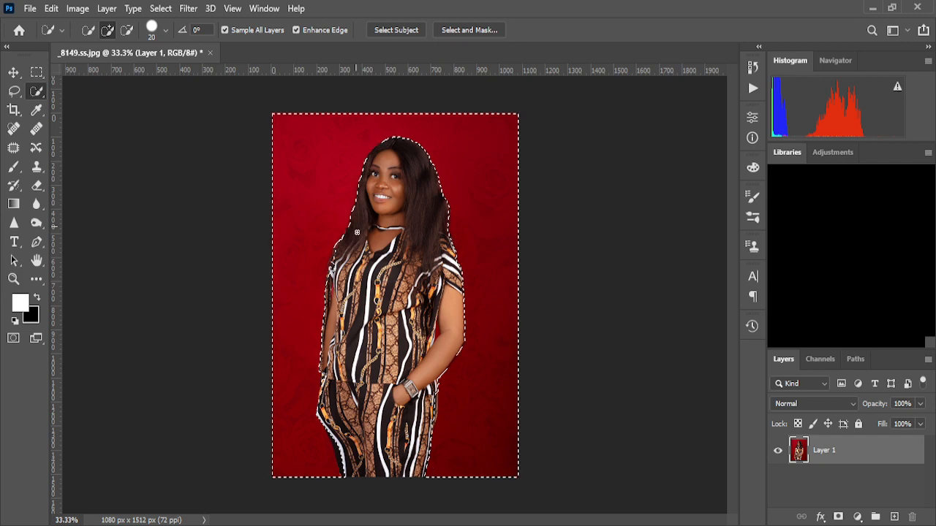
# Inspect the background selection's outline around the woman's hair, shoulders and shirt for inaccurate edges
pyautogui.scroll(3, 397, 231)
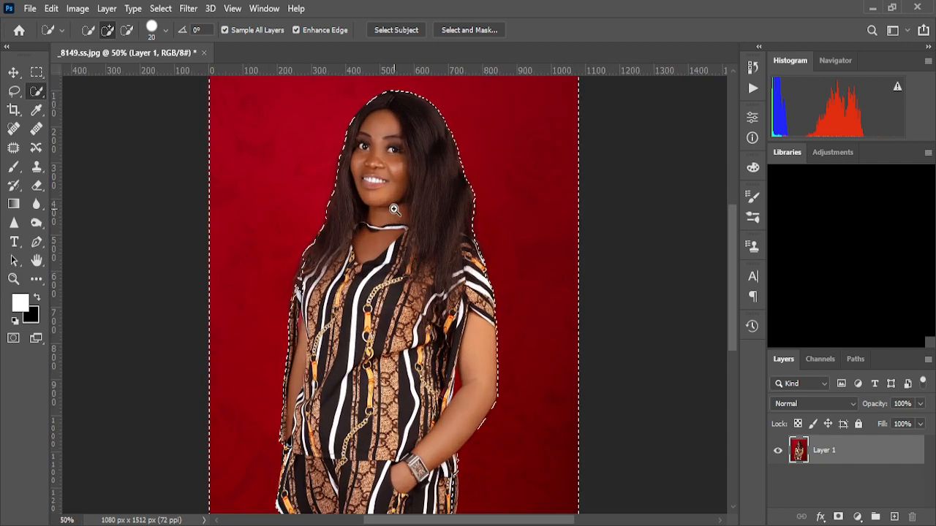
pyautogui.scroll(5, 375, 255)
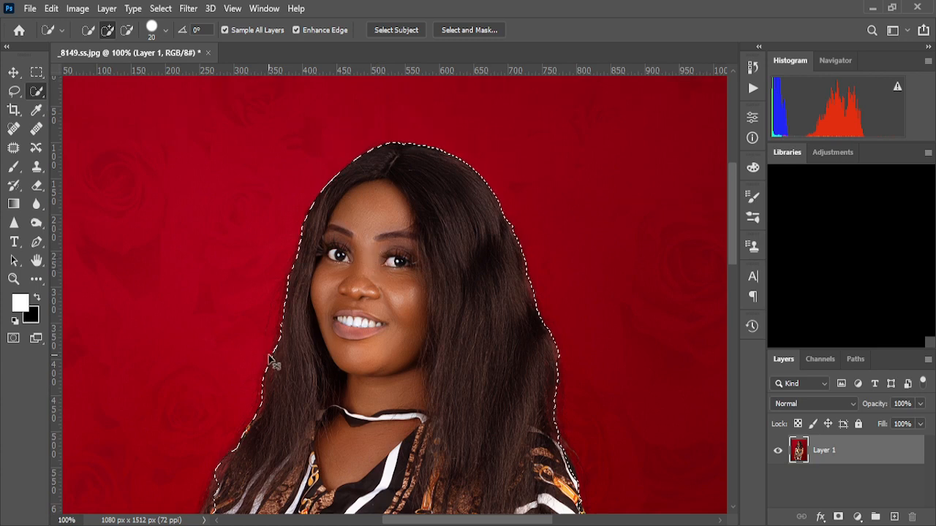
pyautogui.scroll(2, 284, 340)
pyautogui.scroll(1, 287, 320)
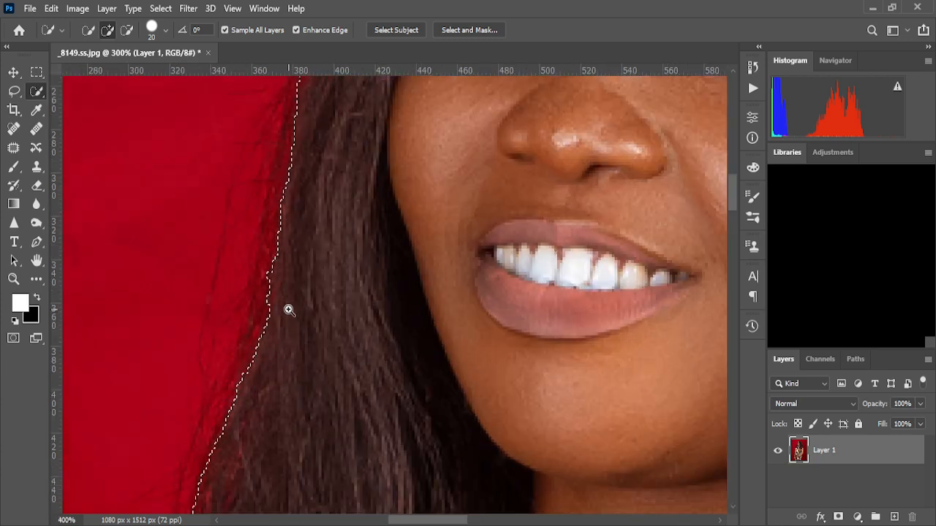
pyautogui.scroll(-2, 295, 310)
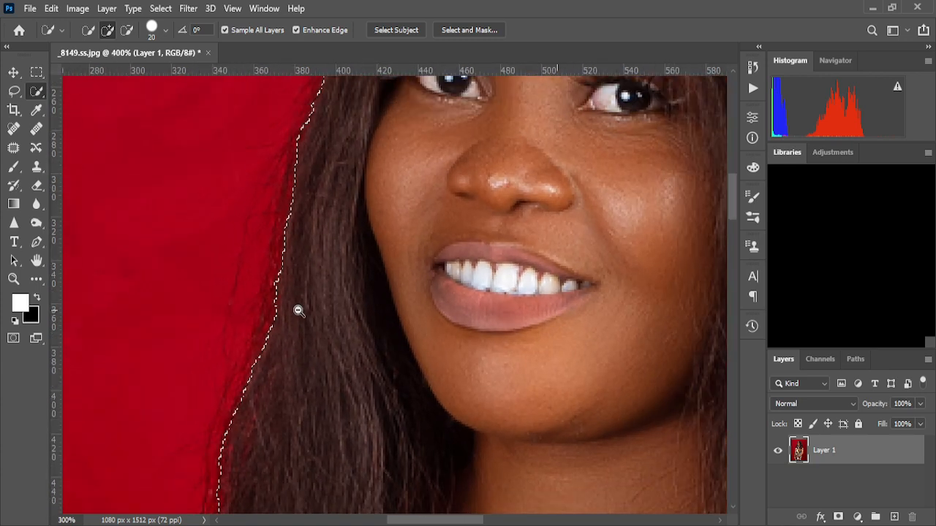
pyautogui.scroll(-5, 298, 310)
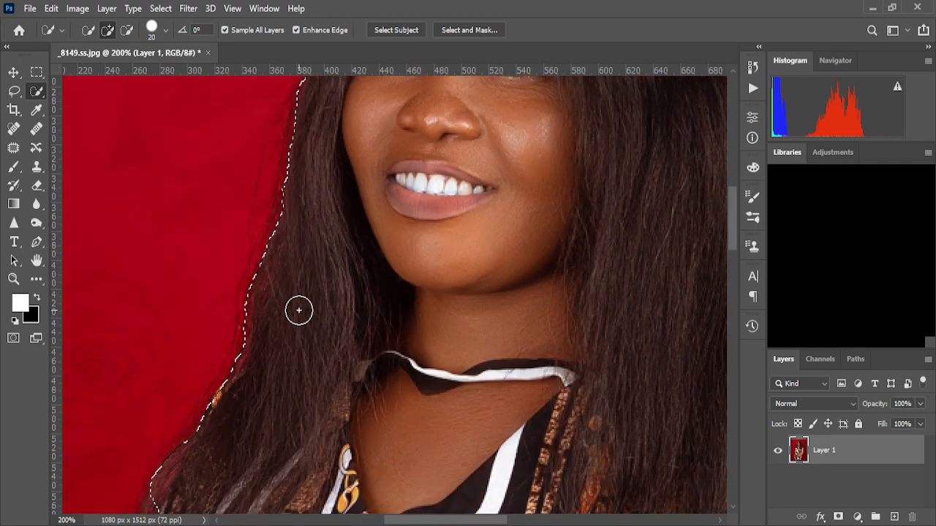
pyautogui.scroll(-1, 297, 310)
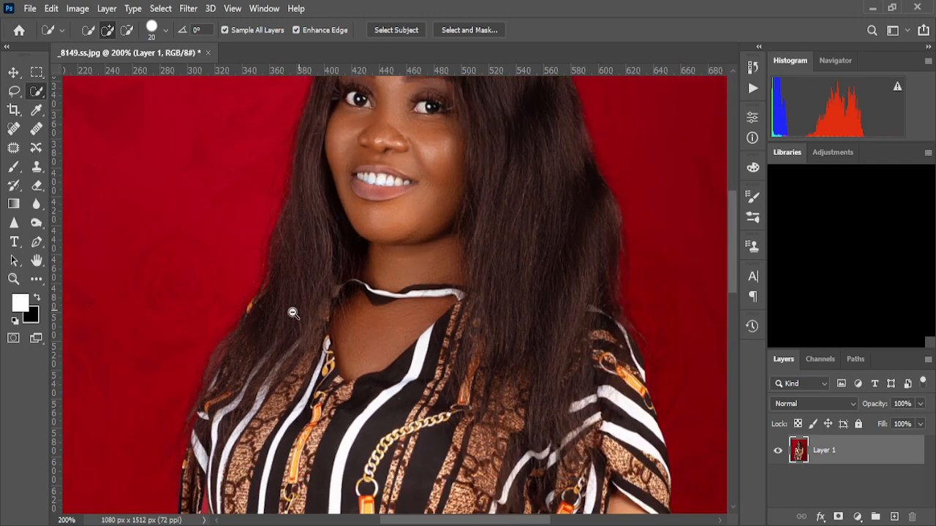
pyautogui.scroll(-3, 293, 314)
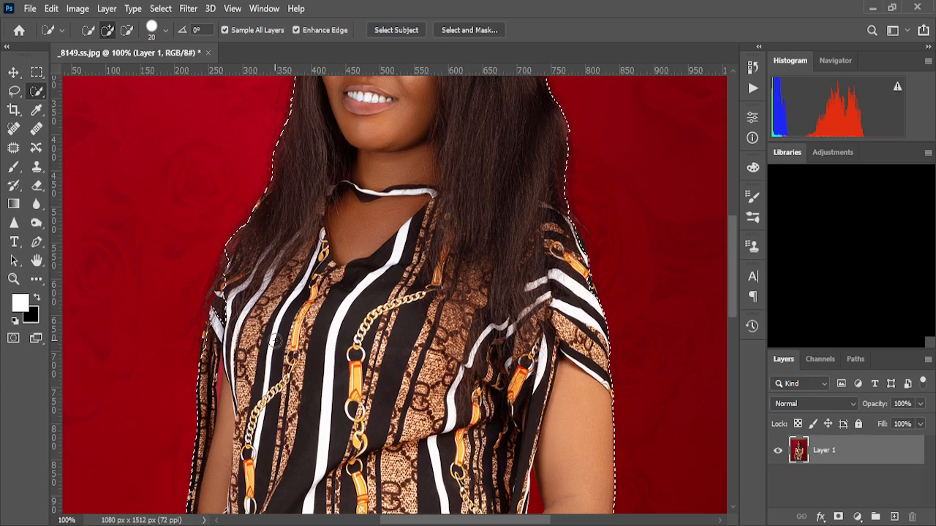
pyautogui.scroll(-2, 275, 340)
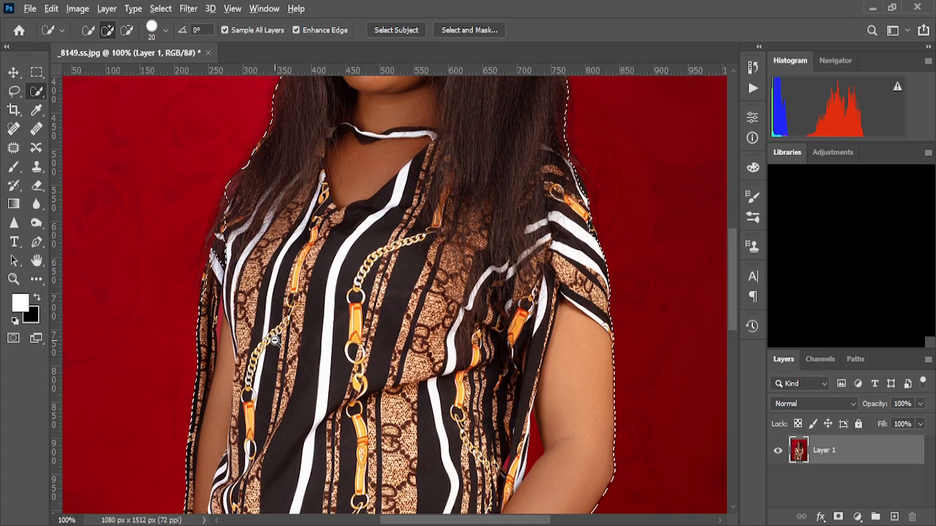
pyautogui.hotkey('ctrl', 'z')
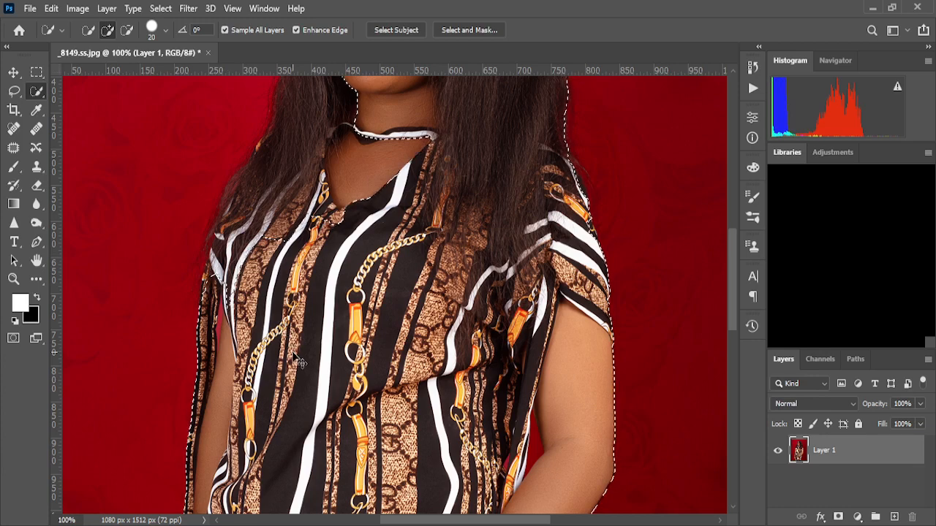
pyautogui.hotkey('ctrl', 'shift', 'z')
pyautogui.scroll(1, 279, 343)
pyautogui.scroll(8, 292, 334)
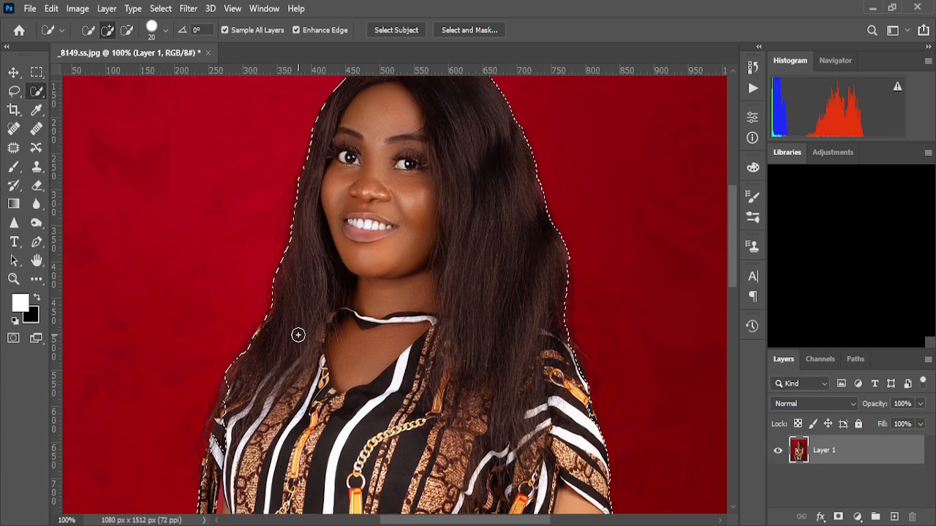
pyautogui.scroll(-1, 302, 333)
pyautogui.scroll(-2, 302, 333)
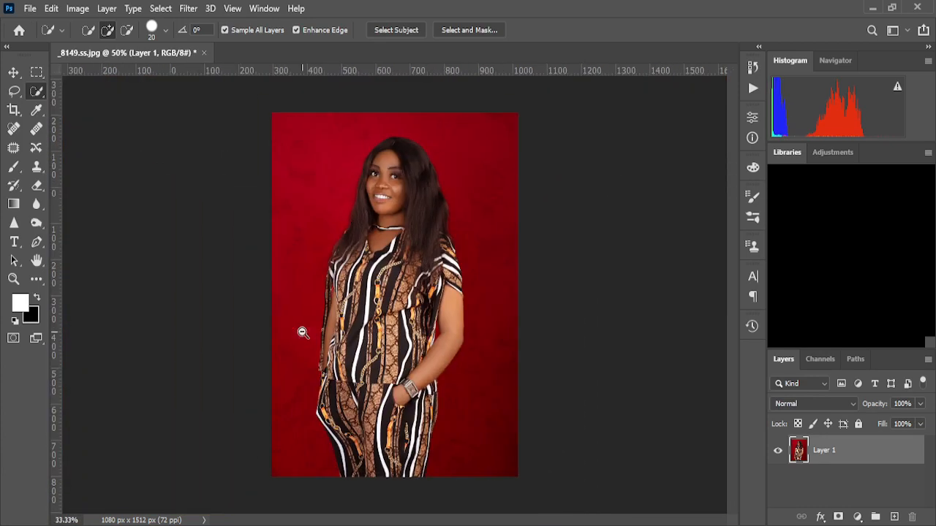
# Subtract the wrongly included shoulder and sleeve edge beneath the hair from the background selection using Quick Selection
pyautogui.scroll(3, 333, 276)
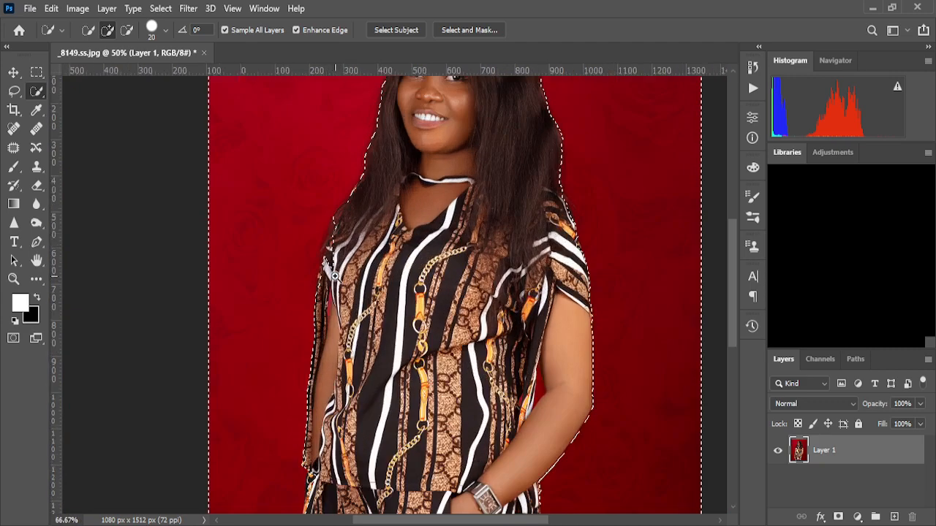
pyautogui.scroll(1, 348, 320)
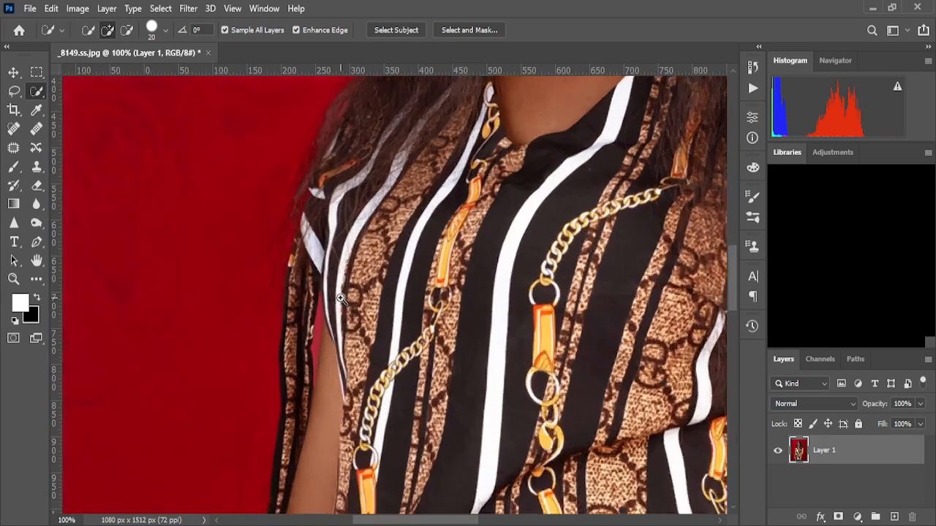
pyautogui.scroll(1, 349, 321)
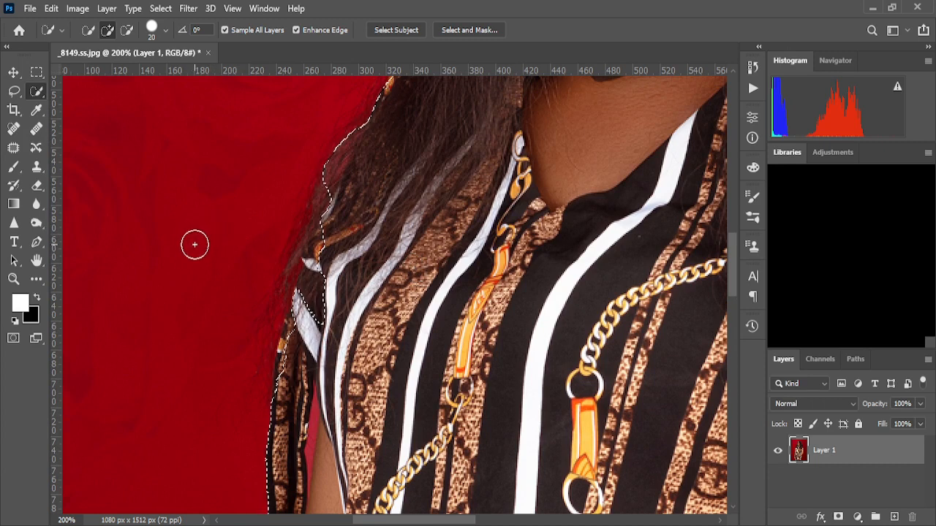
pyautogui.press('alt')
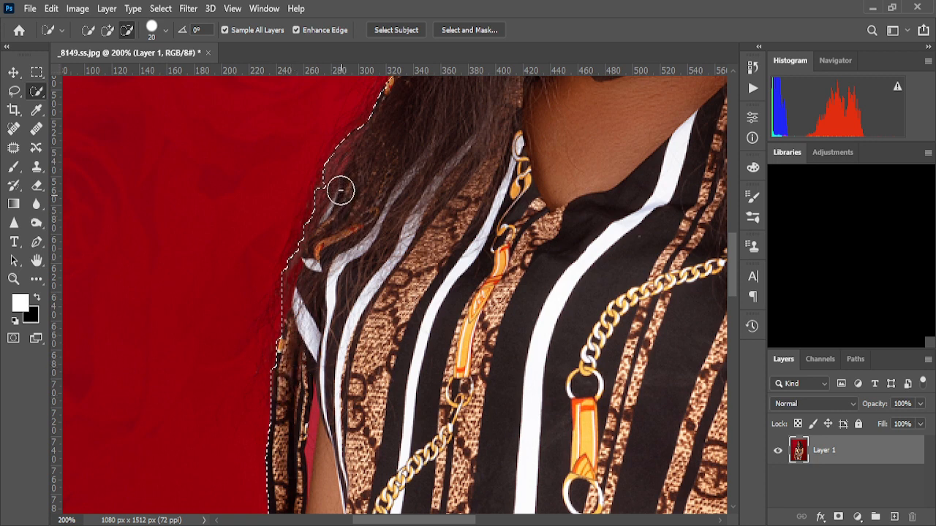
# Subtract the trouser area at the hip just below the loose sleeve's hem from the background selection
pyautogui.scroll(10, 459, 269)
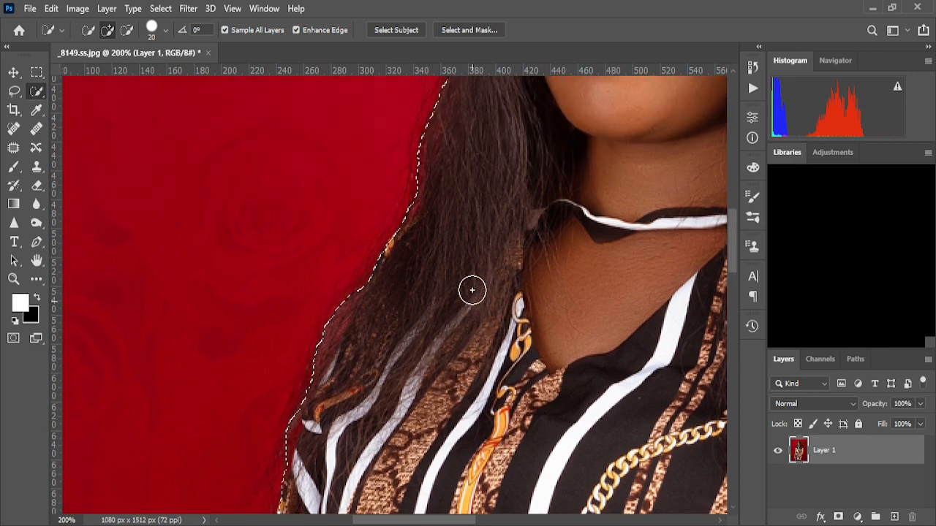
pyautogui.scroll(2, 494, 332)
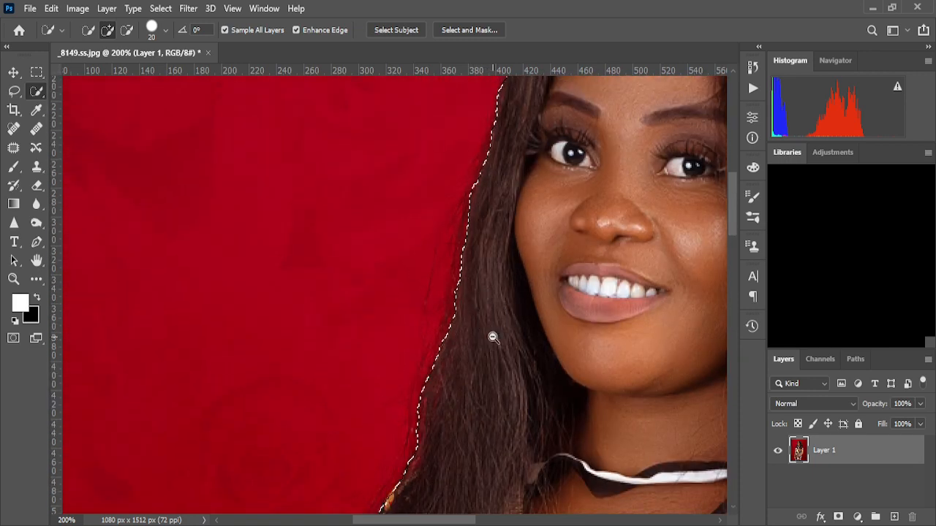
pyautogui.scroll(-3, 493, 344)
pyautogui.scroll(-6, 521, 352)
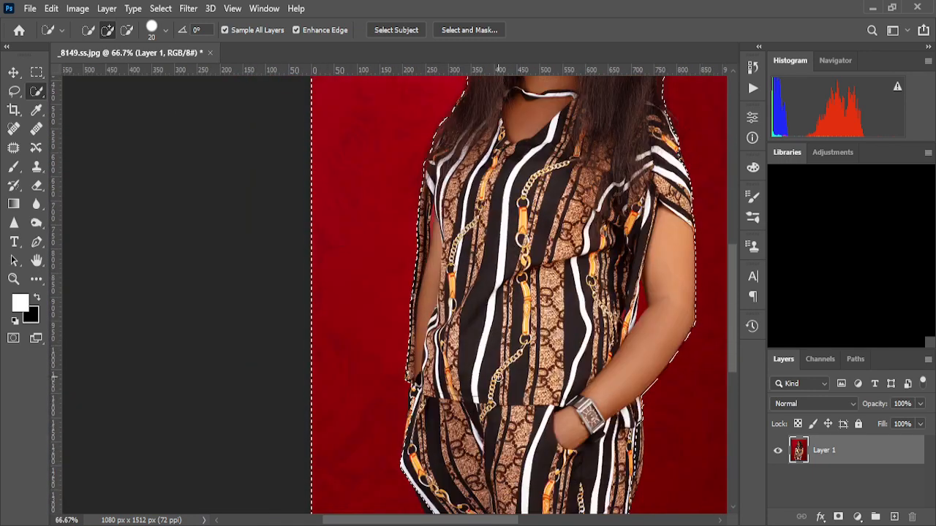
pyautogui.scroll(5, 440, 392)
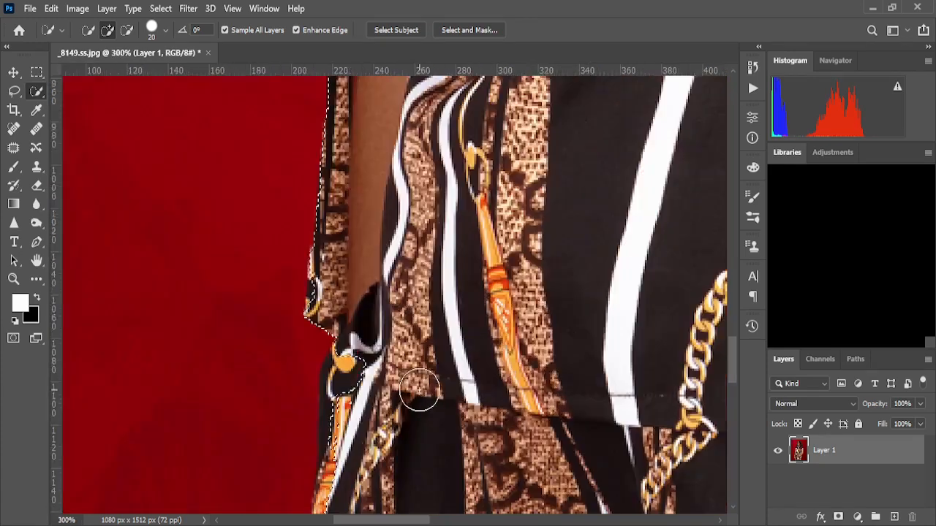
pyautogui.scroll(1, 381, 333)
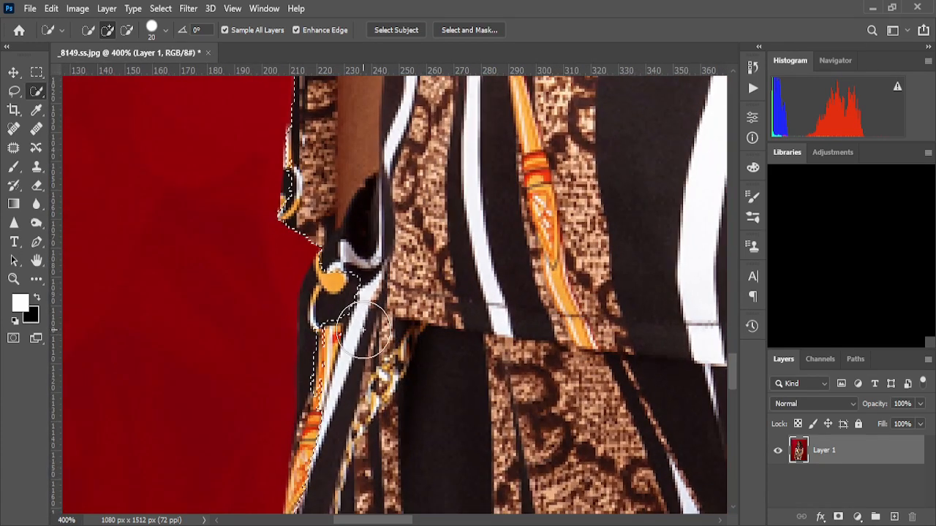
pyautogui.keyDown('alt'); pyautogui.click(342, 307); pyautogui.keyUp('alt')
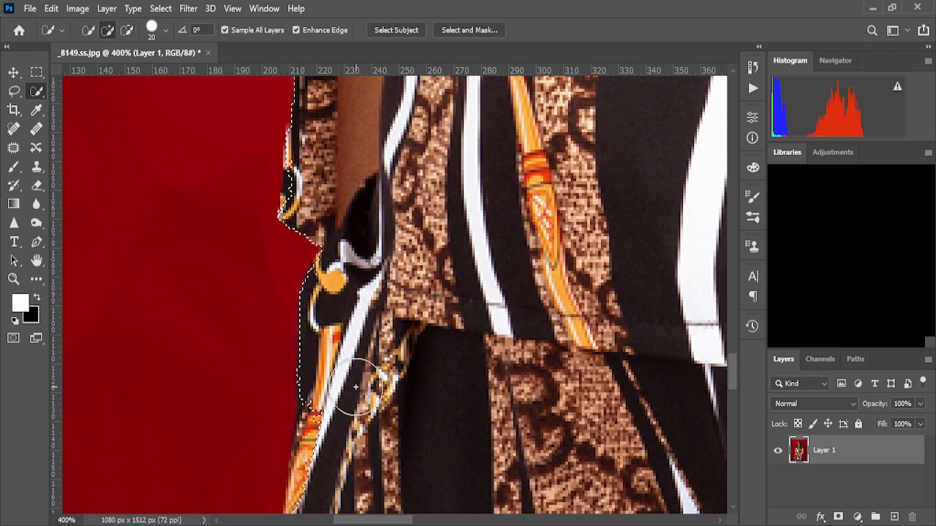
# Reduce the Quick Selection brush to 9 px and subtract the orange-patterned trouser edge below the sleeve from the selection
pyautogui.press('[')
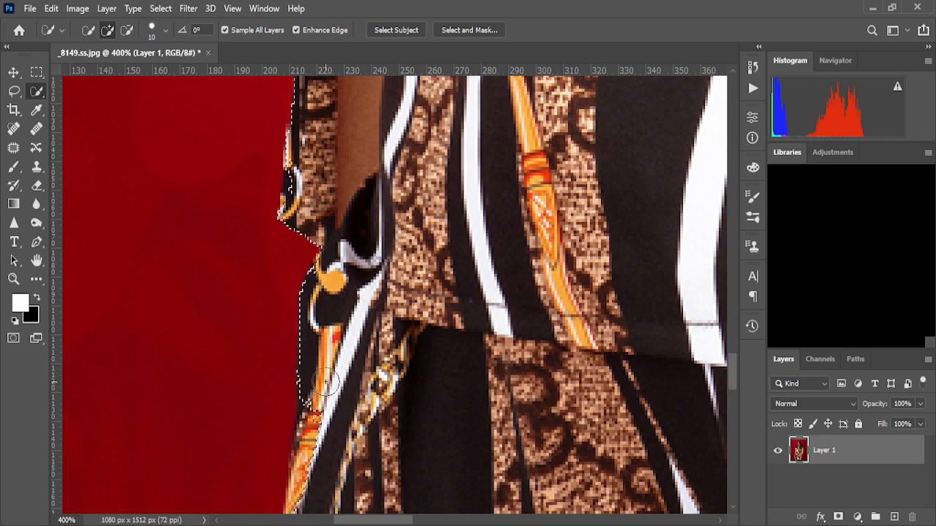
pyautogui.scroll(-2, 330, 404)
pyautogui.scroll(1, 329, 391)
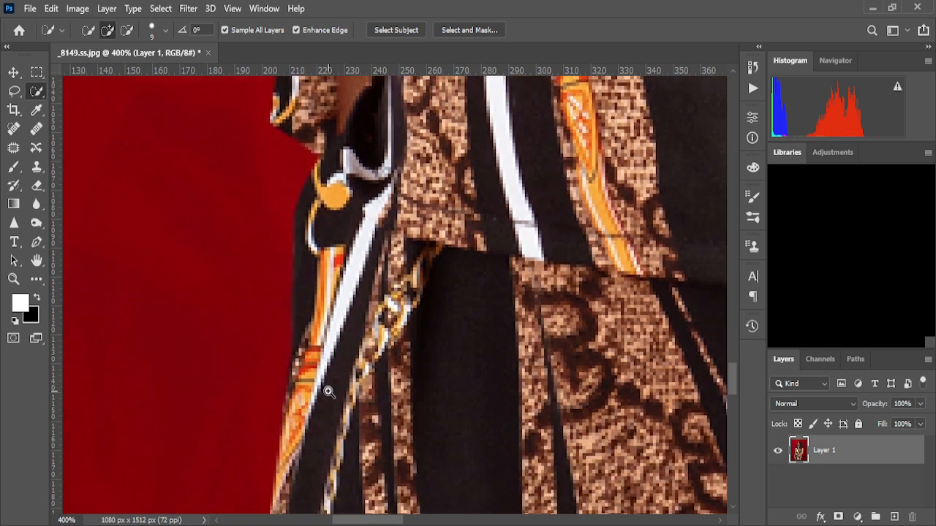
pyautogui.press('alt')
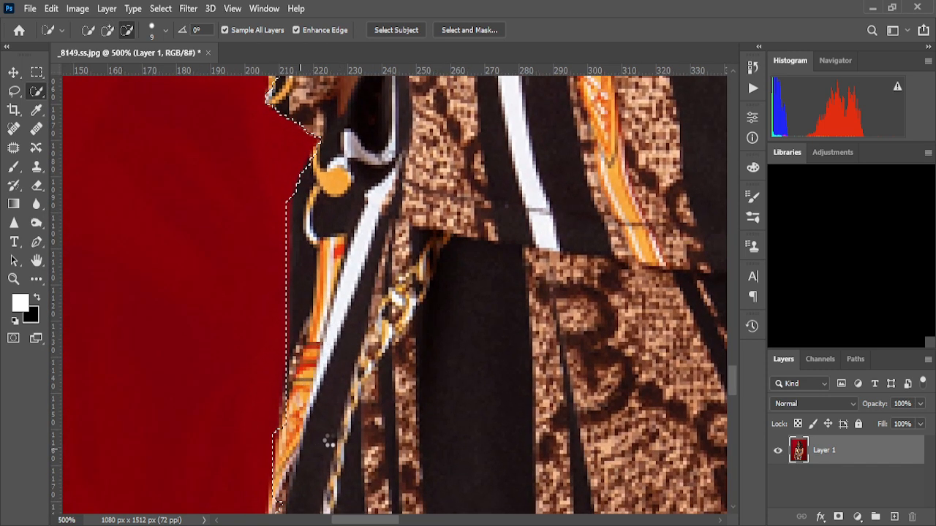
# Reduce the brush to 7 px and refine the selection along the outer trouser edge beside the chain pattern
pyautogui.scroll(-6, 329, 443)
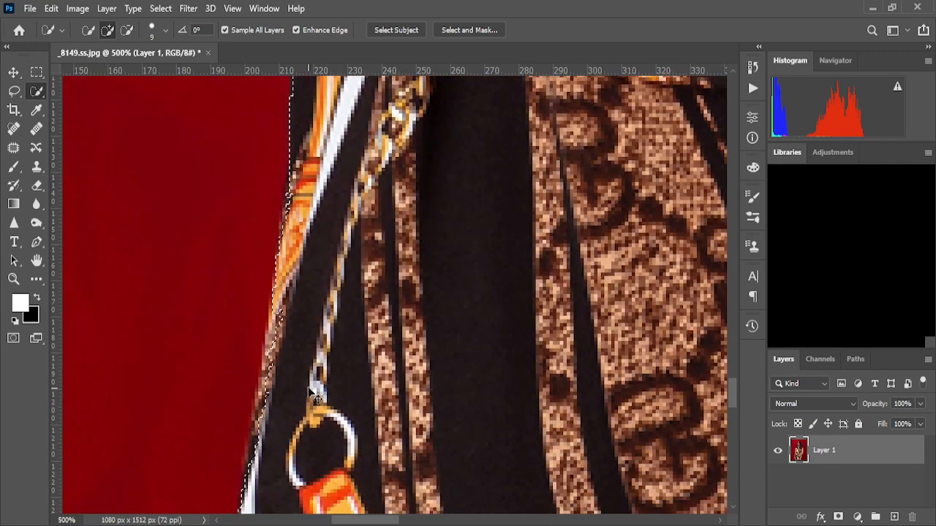
pyautogui.scroll(1, 311, 391)
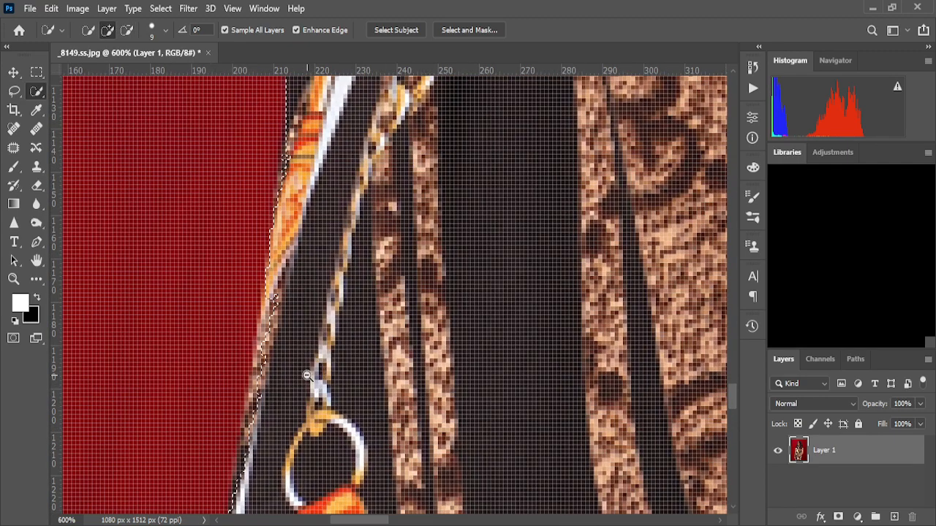
pyautogui.scroll(-1, 307, 375)
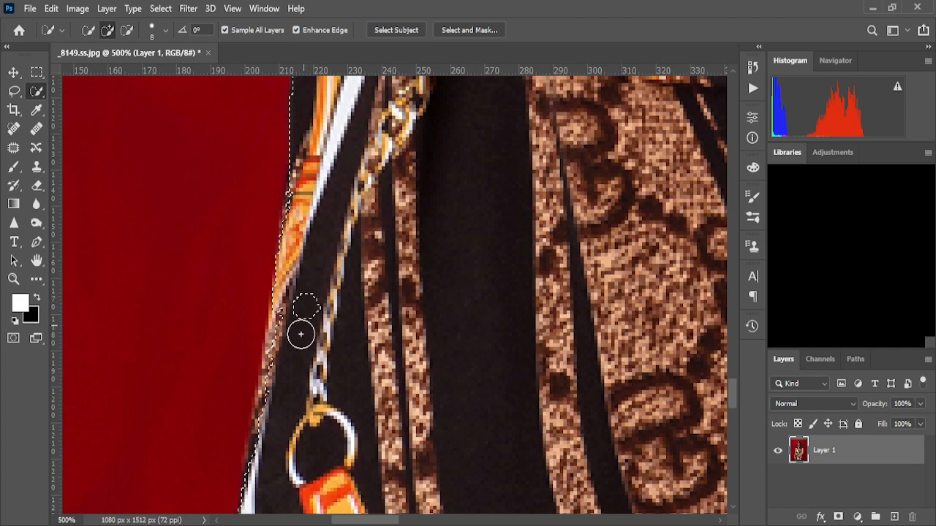
pyautogui.moveTo(300, 335); pyautogui.dragTo(293, 356)
pyautogui.press('[')
pyautogui.hotkey('ctrl', 'z')
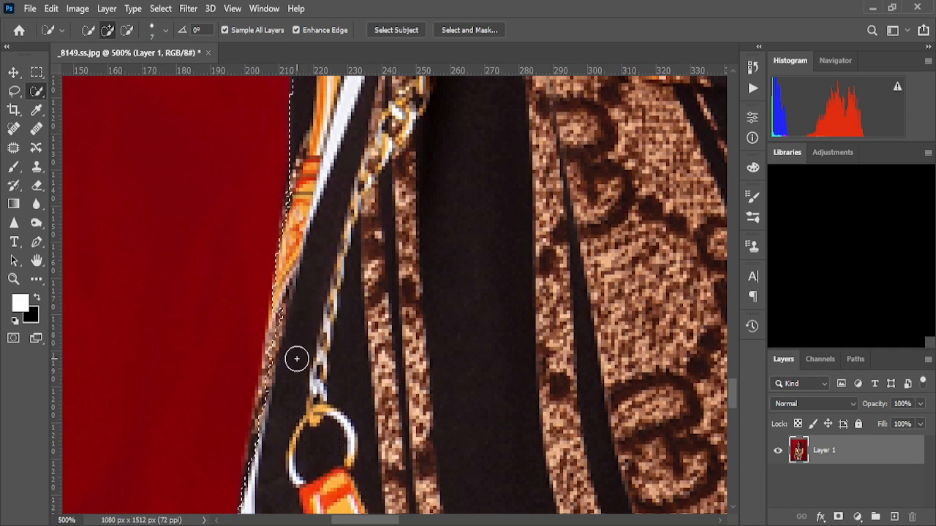
pyautogui.moveTo(290, 345)
pyautogui.mouseDown()
pyautogui.moveTo(293, 370)
pyautogui.moveTo(265, 461)
pyautogui.mouseUp()
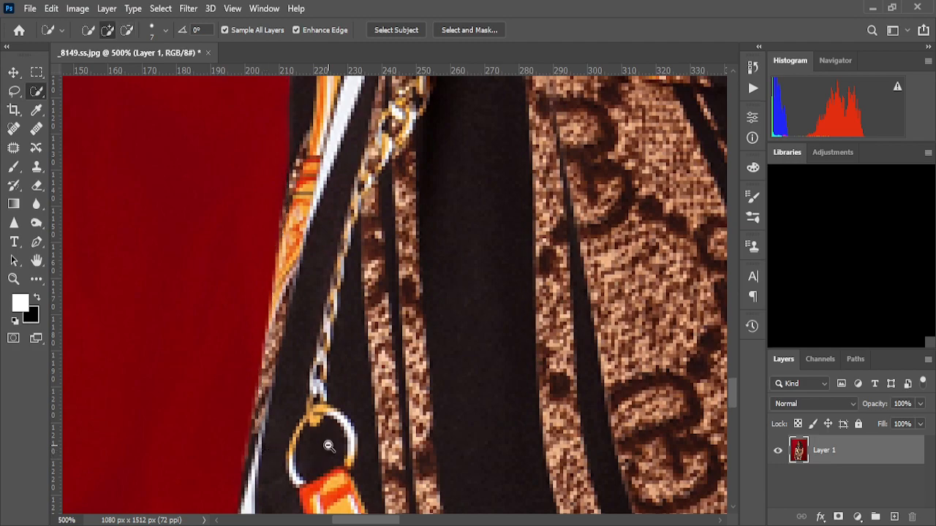
# Subtract the hip and outer trouser edge beside the hand with the watch from the background selection
pyautogui.keyDown('alt'); pyautogui.click(327, 443); pyautogui.keyUp('alt')
pyautogui.keyDown('alt'); pyautogui.click(328, 443); pyautogui.keyUp('alt')
pyautogui.keyDown('alt'); pyautogui.click(377, 417); pyautogui.keyUp('alt')
pyautogui.keyDown('alt'); pyautogui.click(409, 406); pyautogui.keyUp('alt')
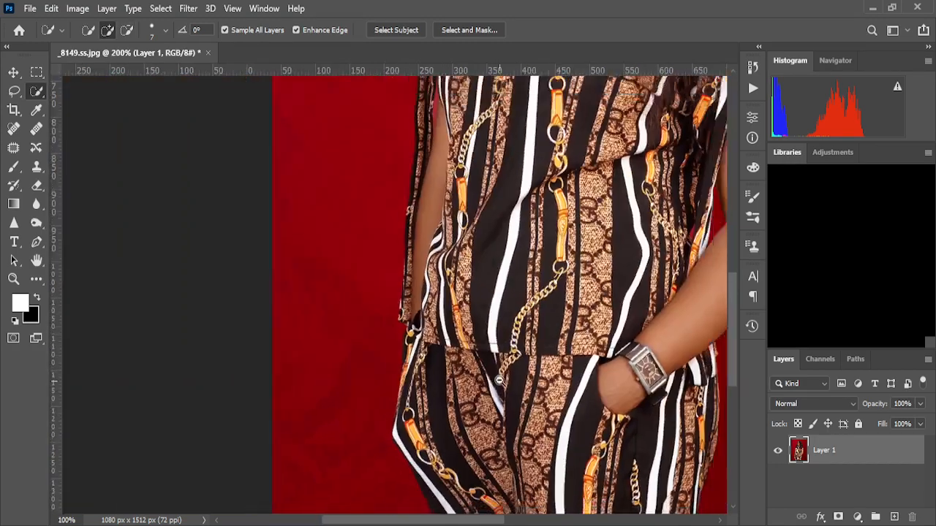
pyautogui.keyDown('alt'); pyautogui.click(468, 391); pyautogui.keyUp('alt')
pyautogui.keyDown('alt'); pyautogui.click(500, 380); pyautogui.keyUp('alt')
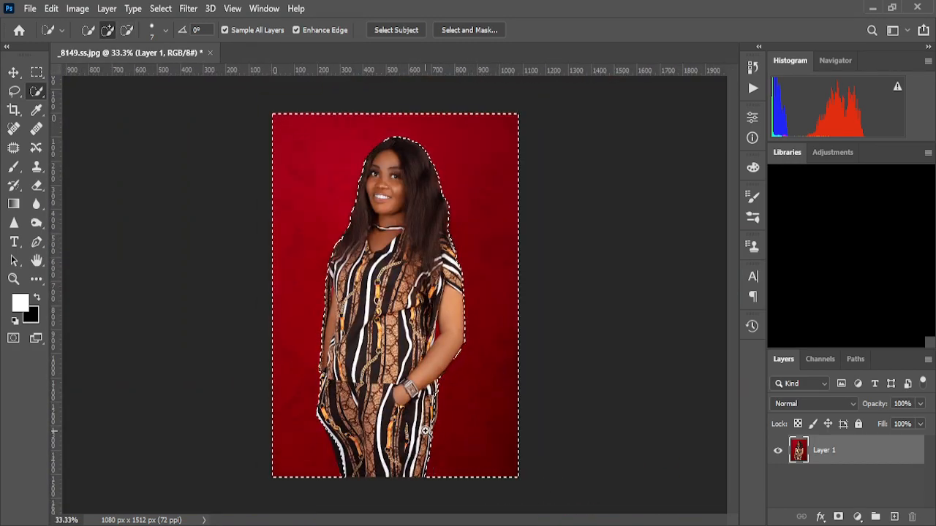
pyautogui.click(442, 435)
pyautogui.click(437, 426)
pyautogui.click(437, 425)
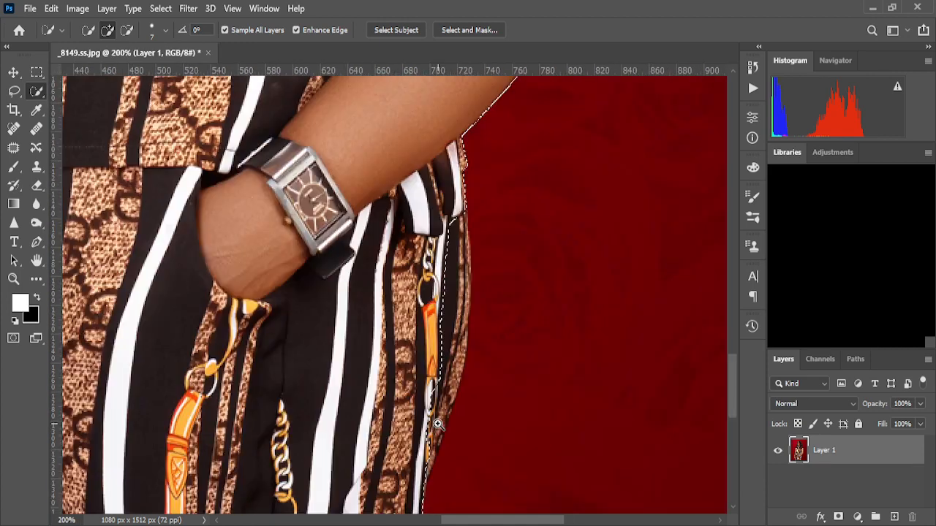
pyautogui.click(425, 376)
pyautogui.press('alt')
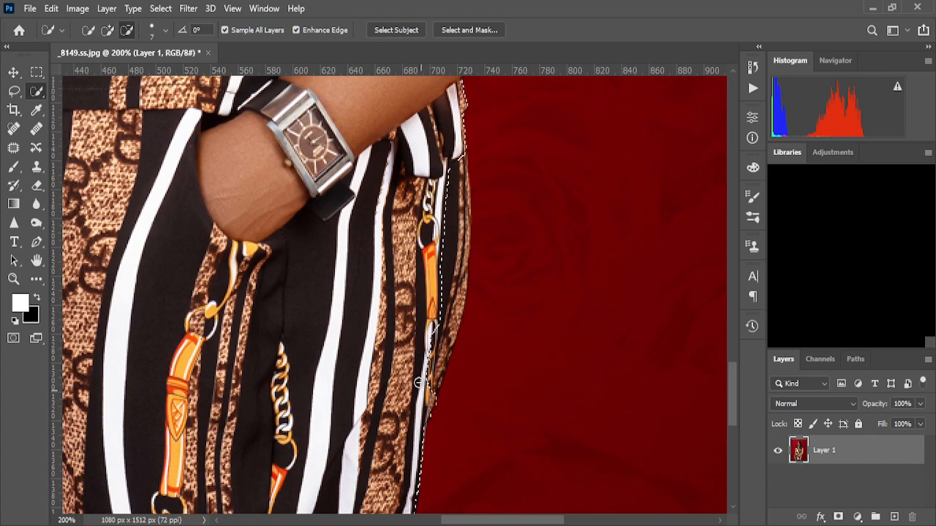
pyautogui.moveTo(430, 342)
pyautogui.mouseDown()
pyautogui.moveTo(441, 294)
pyautogui.moveTo(434, 326)
pyautogui.mouseUp()
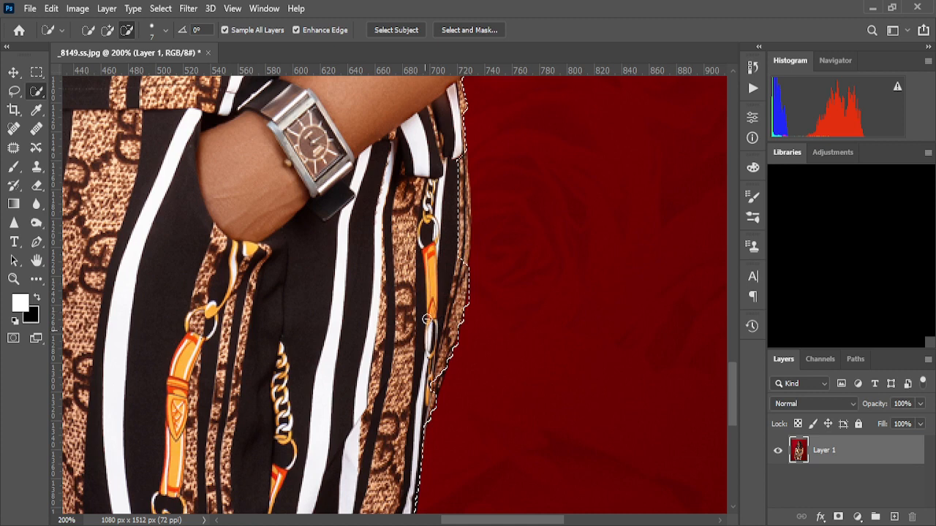
pyautogui.moveTo(457, 218); pyautogui.dragTo(448, 180)
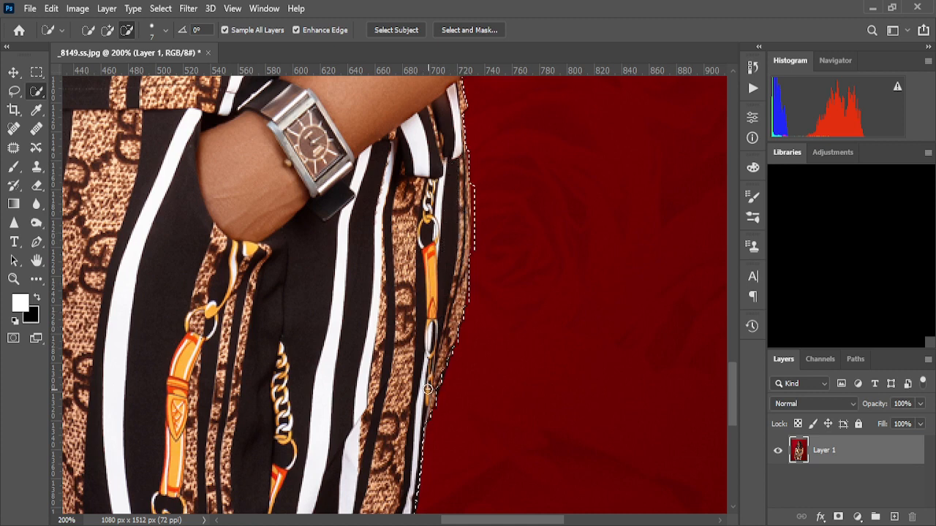
# Add the enclosed red gap between the bent arm and the side of the top to the background selection
pyautogui.scroll(15, 333, 364)
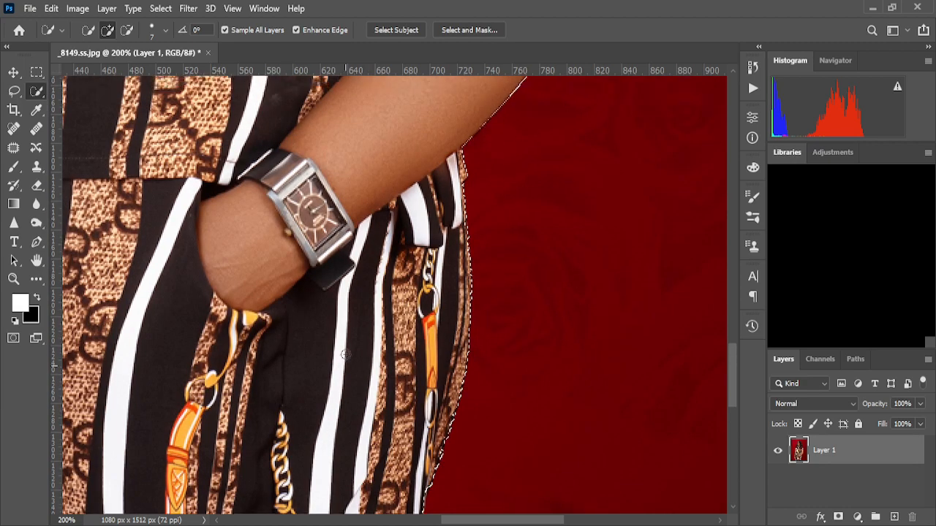
pyautogui.scroll(5, 393, 327)
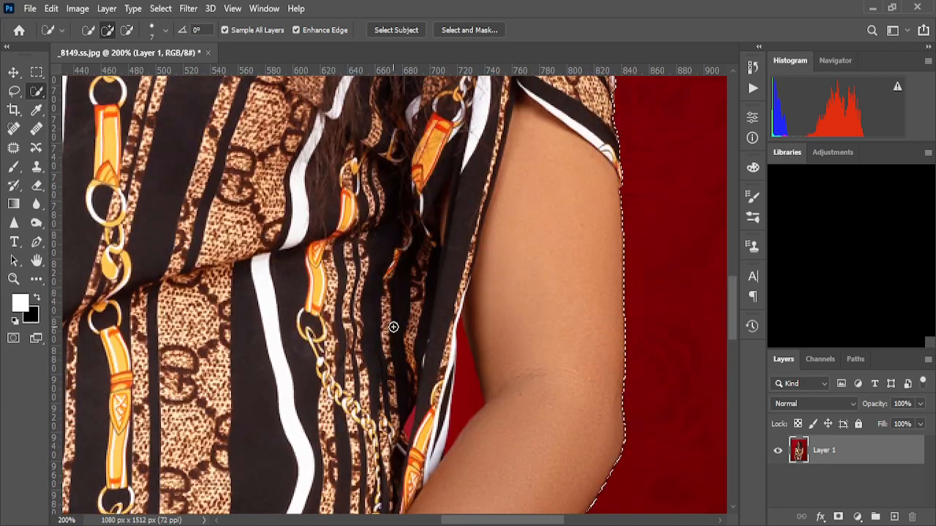
pyautogui.scroll(3, 477, 376)
pyautogui.scroll(1, 476, 376)
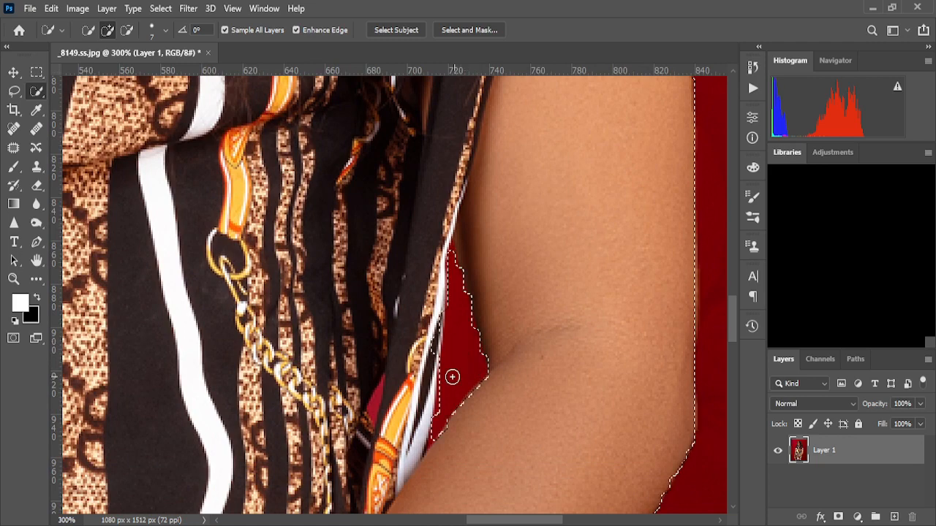
pyautogui.scroll(-1, 442, 365)
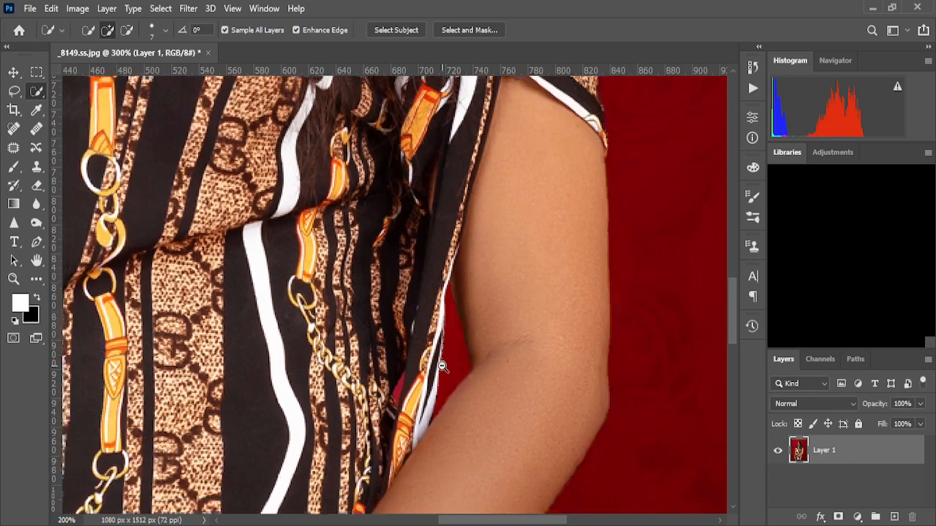
pyautogui.scroll(-5, 442, 365)
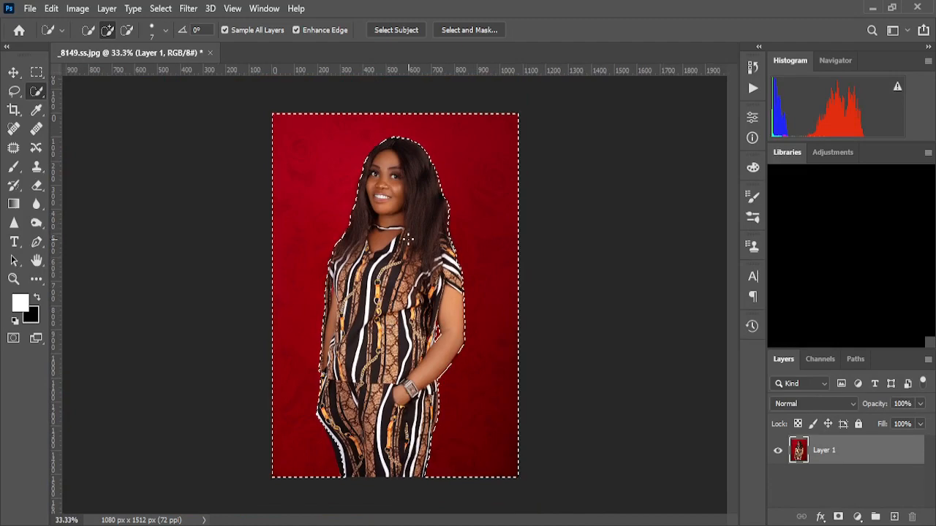
# Delete the selected red background around the woman and clear the selection
pyautogui.scroll(1, 379, 173)
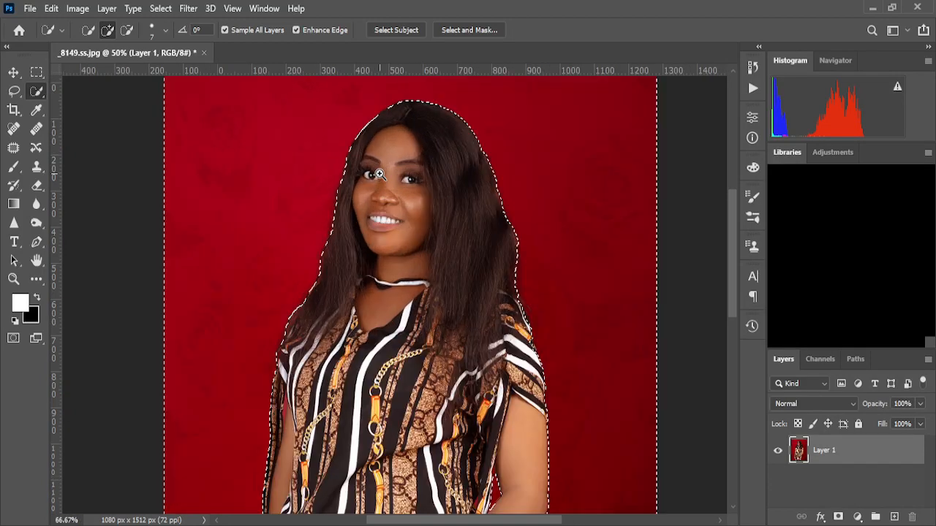
pyautogui.scroll(1, 382, 189)
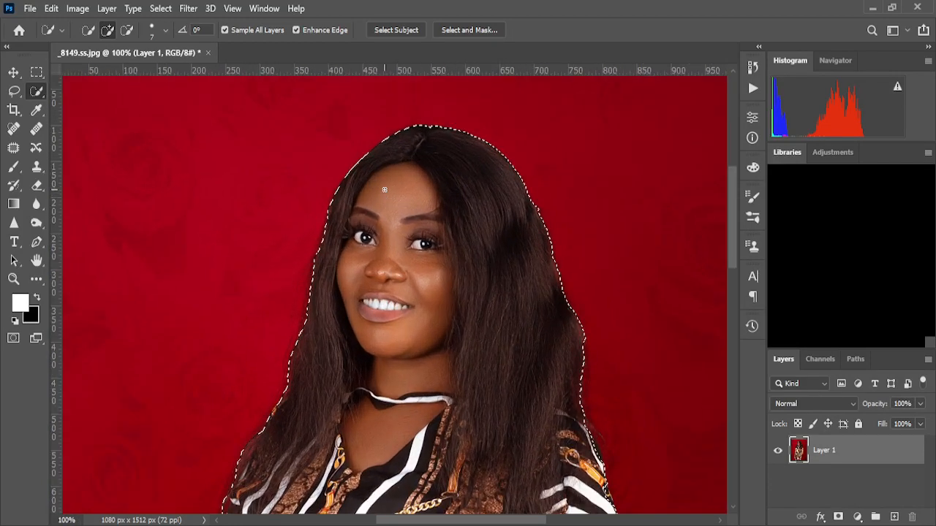
pyautogui.scroll(1, 384, 190)
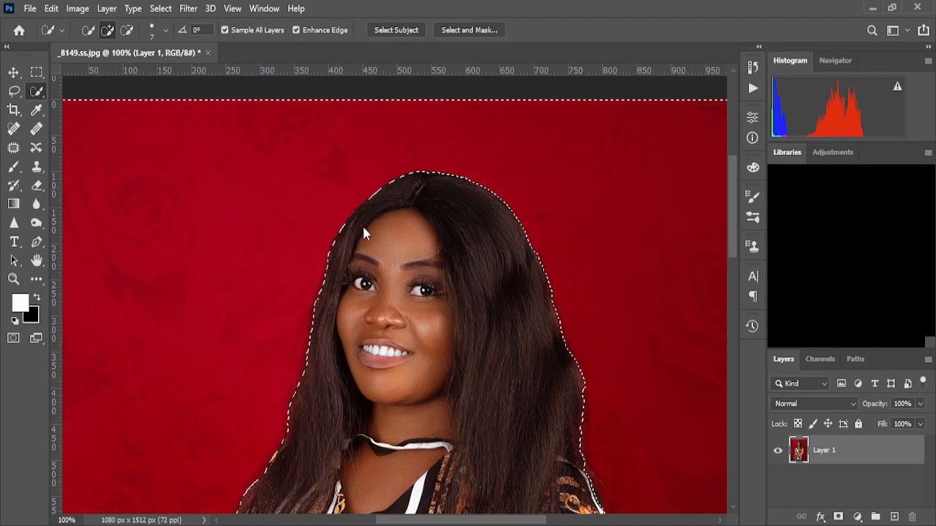
pyautogui.keyDown('ctrl'); pyautogui.click(331, 265); pyautogui.keyUp('ctrl')
pyautogui.scroll(2, 411, 254)
pyautogui.keyDown('alt'); pyautogui.click(412, 254); pyautogui.keyUp('alt')
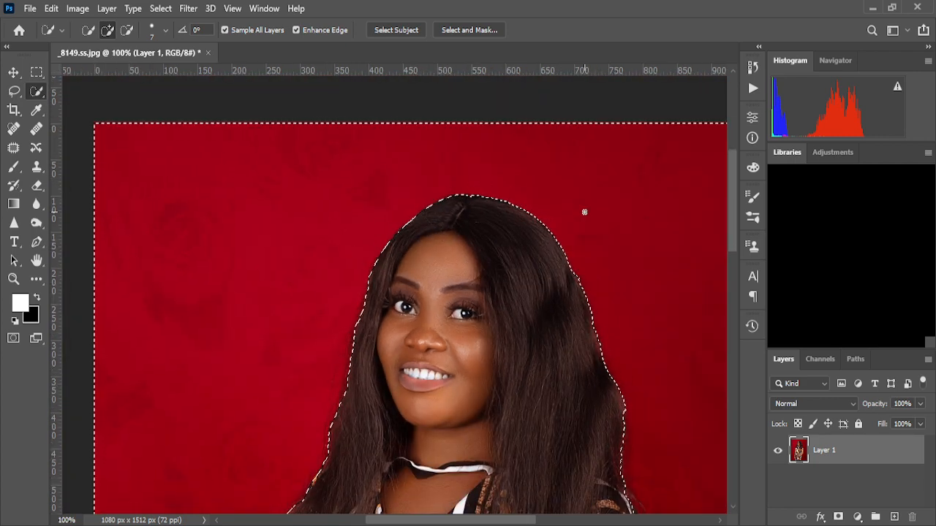
pyautogui.press('Delete')
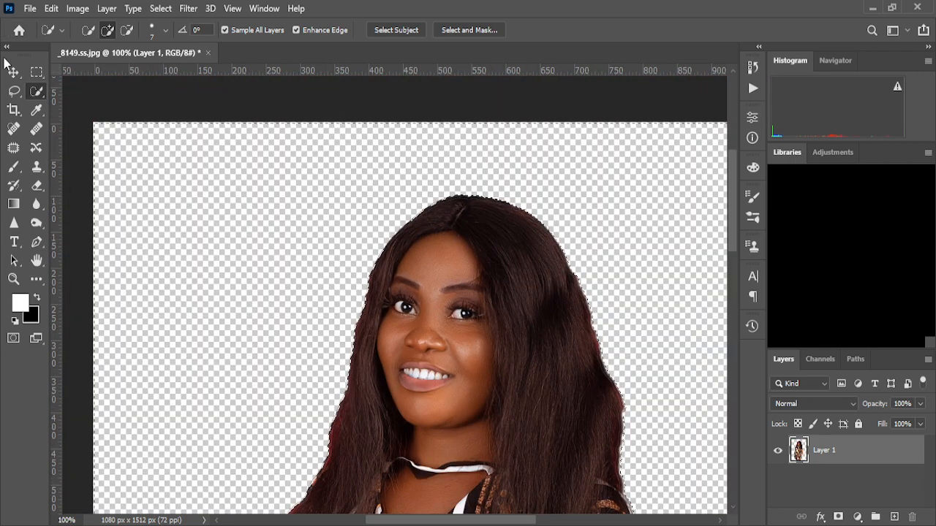
pyautogui.click(13, 91)
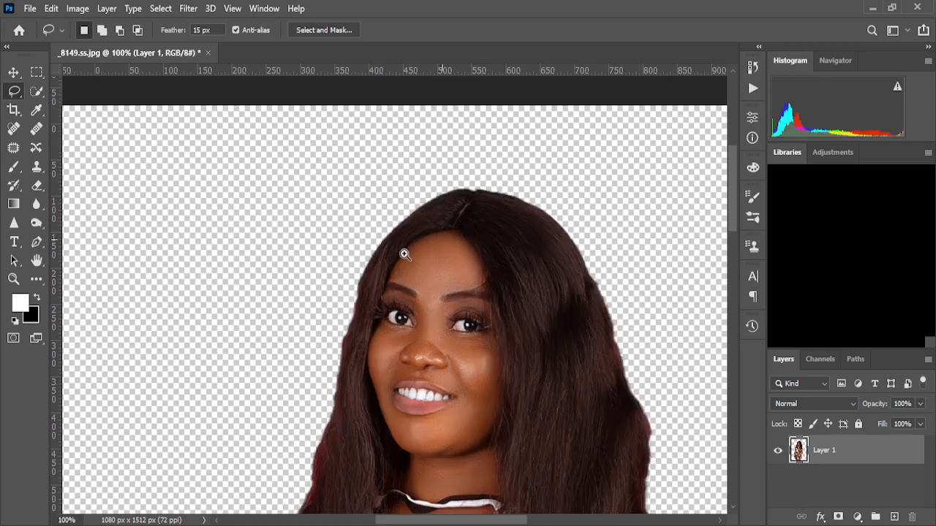
# Inspect the cut-out hair edge beside the face and undo the background deletion to restore the selection
pyautogui.keyDown('ctrl'); pyautogui.click(405, 255); pyautogui.keyUp('ctrl')
pyautogui.keyDown('ctrl'); pyautogui.click(405, 254); pyautogui.keyUp('ctrl')
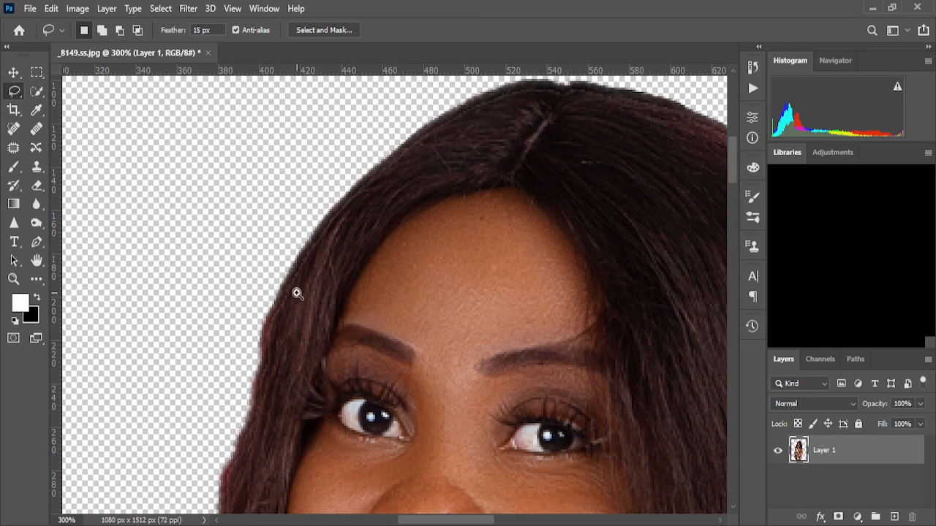
pyautogui.scroll(-5, 257, 288)
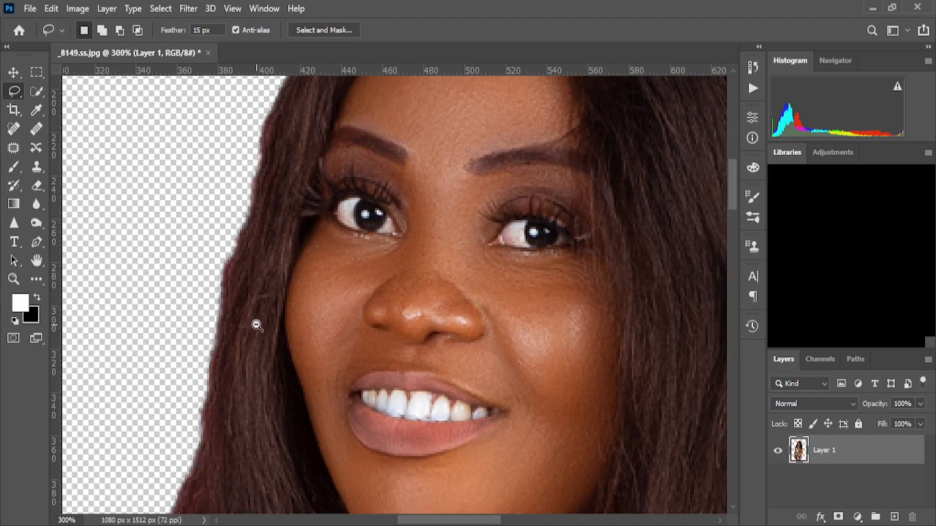
pyautogui.keyDown('ctrl'); pyautogui.keyDown('alt'); pyautogui.click(257, 325); pyautogui.keyUp('alt'); pyautogui.keyUp('ctrl')
pyautogui.keyDown('ctrl'); pyautogui.keyDown('alt'); pyautogui.click(257, 326); pyautogui.keyUp('alt'); pyautogui.keyUp('ctrl')
pyautogui.keyDown('ctrl'); pyautogui.keyDown('alt'); pyautogui.click(257, 326); pyautogui.keyUp('alt'); pyautogui.keyUp('ctrl')
pyautogui.keyDown('ctrl'); pyautogui.keyDown('alt'); pyautogui.click(257, 326); pyautogui.keyUp('alt'); pyautogui.keyUp('ctrl')
pyautogui.keyDown('ctrl'); pyautogui.keyDown('alt'); pyautogui.click(257, 326); pyautogui.keyUp('alt'); pyautogui.keyUp('ctrl')
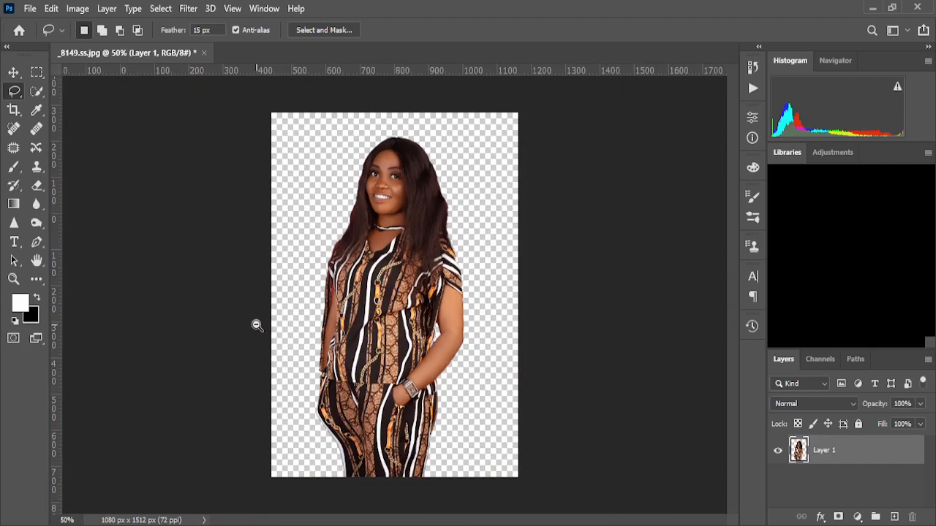
pyautogui.hotkey('ctrl', 'z')
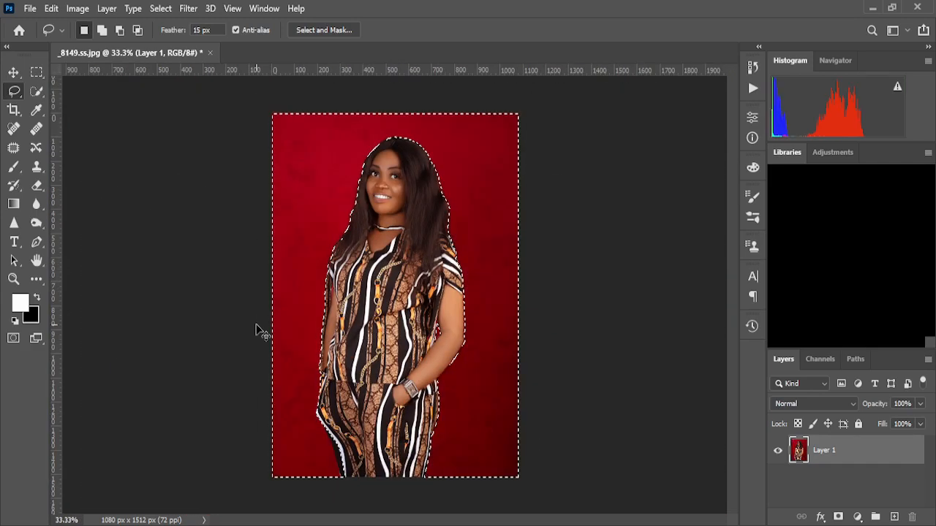
# Feather the background selection and delete the red background from Layer 1
pyautogui.press('w')
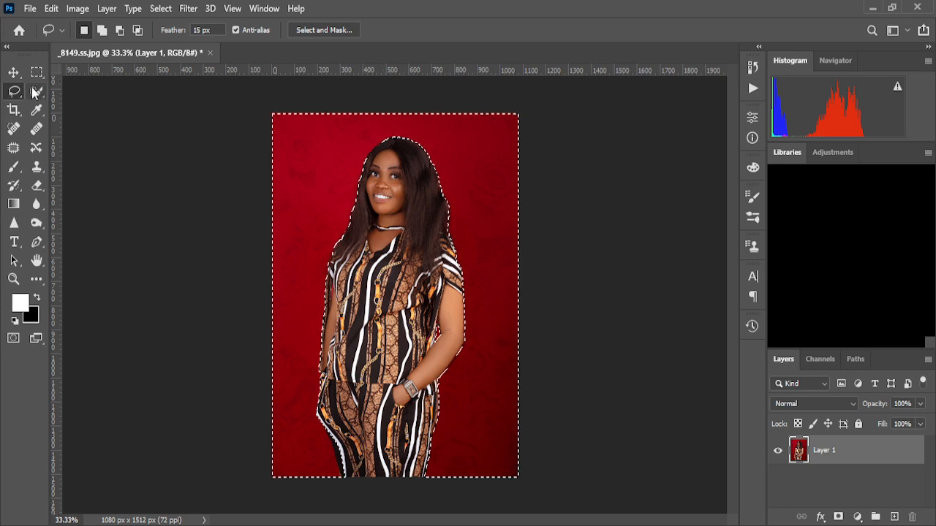
pyautogui.keyDown('ctrl'); pyautogui.click(365, 173); pyautogui.keyUp('ctrl')
pyautogui.keyDown('ctrl'); pyautogui.click(372, 173); pyautogui.keyUp('ctrl')
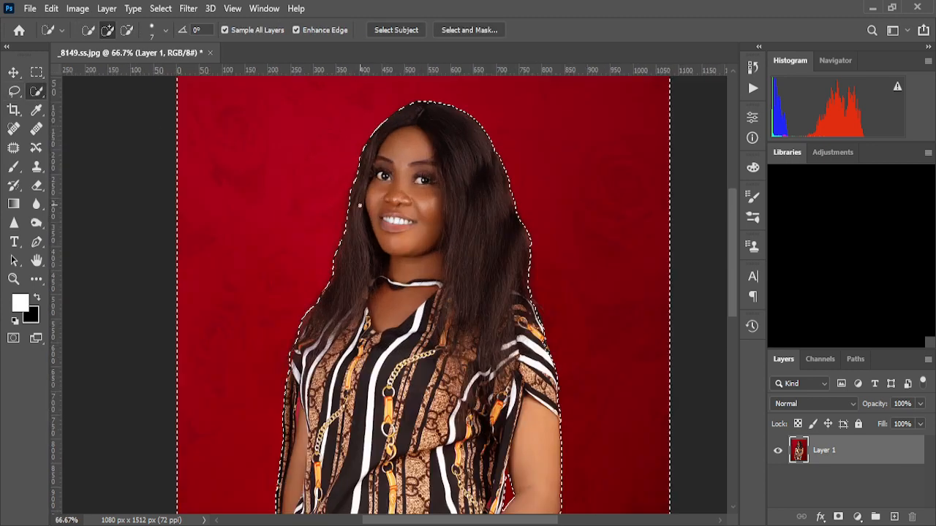
pyautogui.rightClick(337, 199)
pyautogui.click(376, 232)
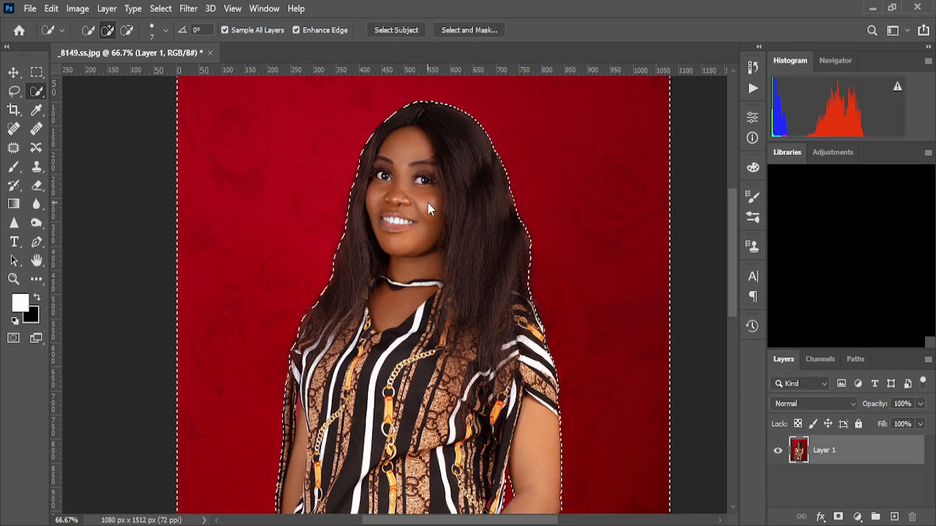
pyautogui.press('Delete')
# Inspect the feathered hair edge beside the face and deselect the cleared background
pyautogui.keyDown('ctrl'); pyautogui.click(360, 170); pyautogui.keyUp('ctrl')
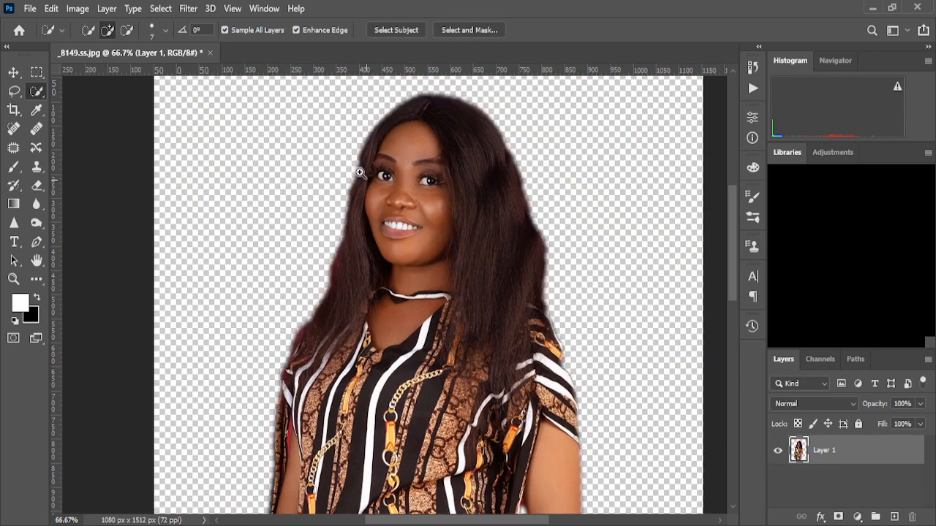
pyautogui.keyDown('ctrl'); pyautogui.click(360, 171); pyautogui.keyUp('ctrl')
pyautogui.keyDown('ctrl'); pyautogui.click(360, 171); pyautogui.keyUp('ctrl')
pyautogui.keyDown('ctrl'); pyautogui.click(341, 206); pyautogui.keyUp('ctrl')
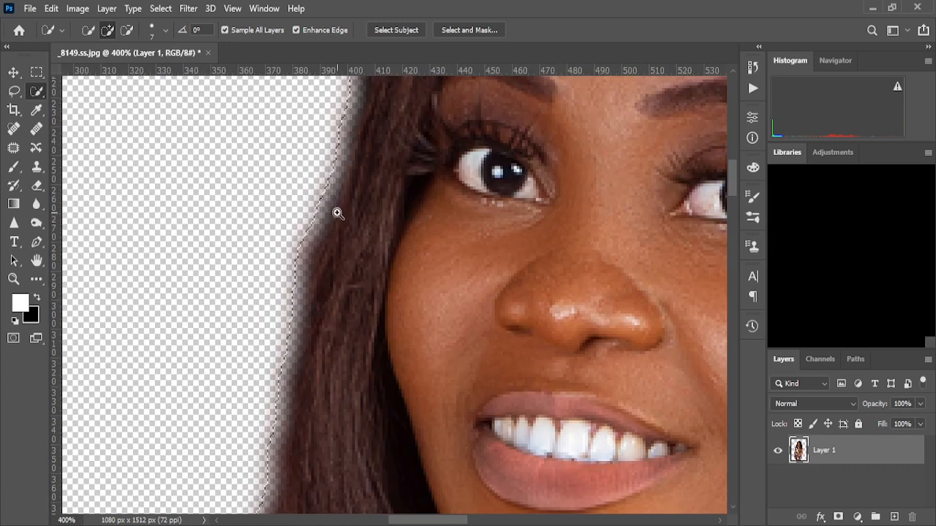
pyautogui.keyDown('alt'); pyautogui.click(334, 215); pyautogui.keyUp('alt')
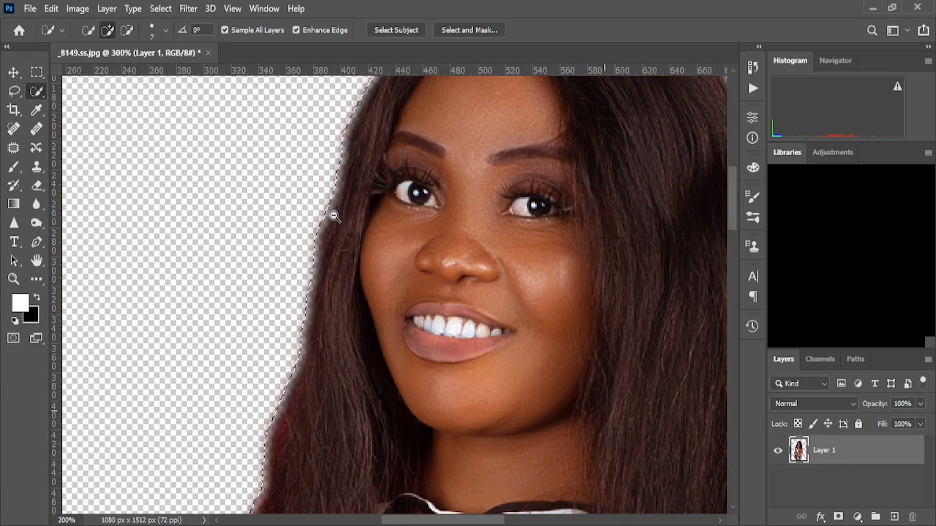
pyautogui.scroll(-3, 334, 216)
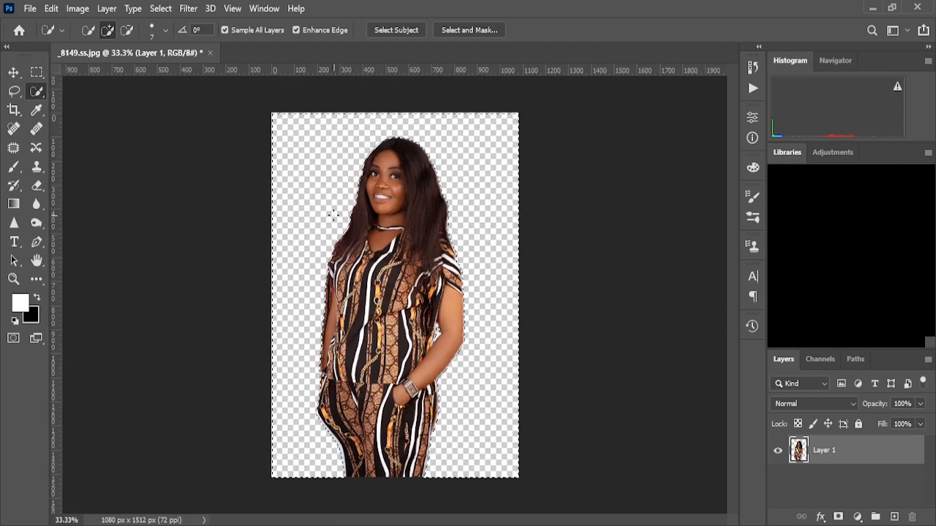
pyautogui.click(14, 91)
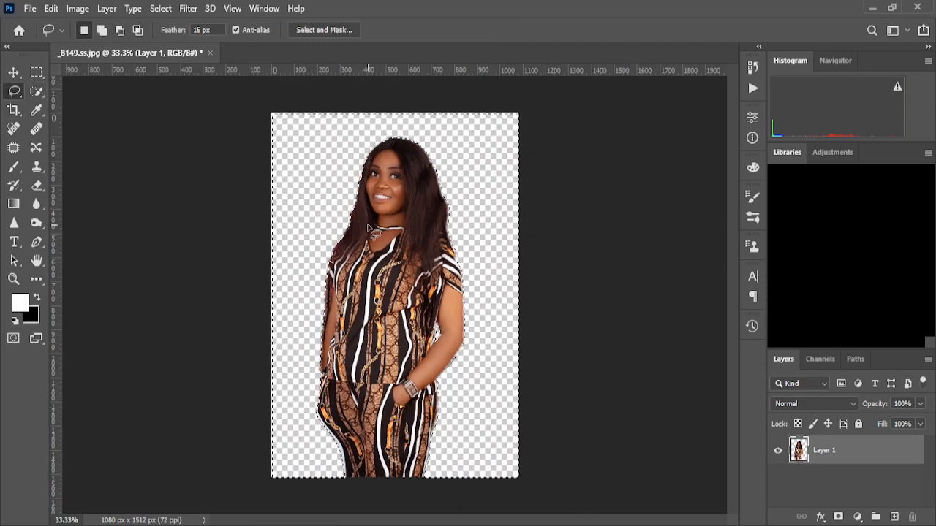
pyautogui.hotkey('ctrl', 'd')
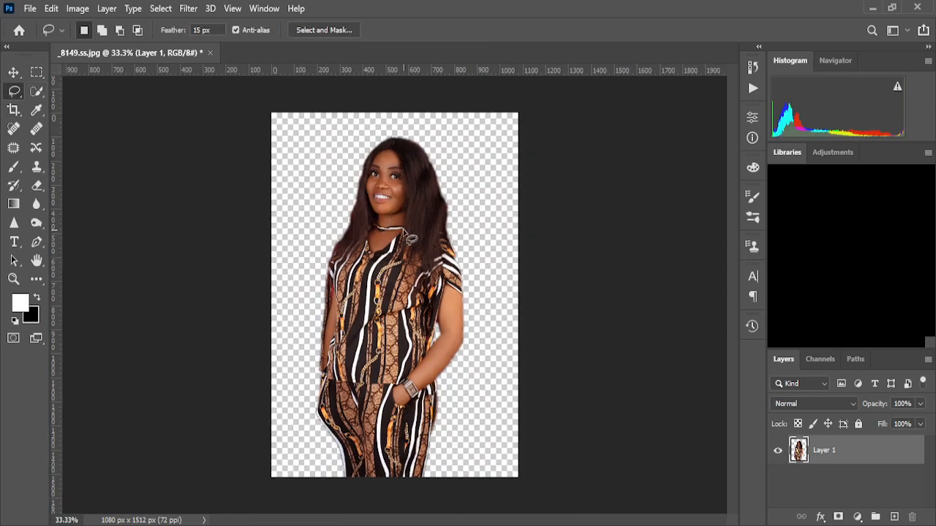
# Turn off the display of transform controls for the Move tool
pyautogui.click(39, 94)
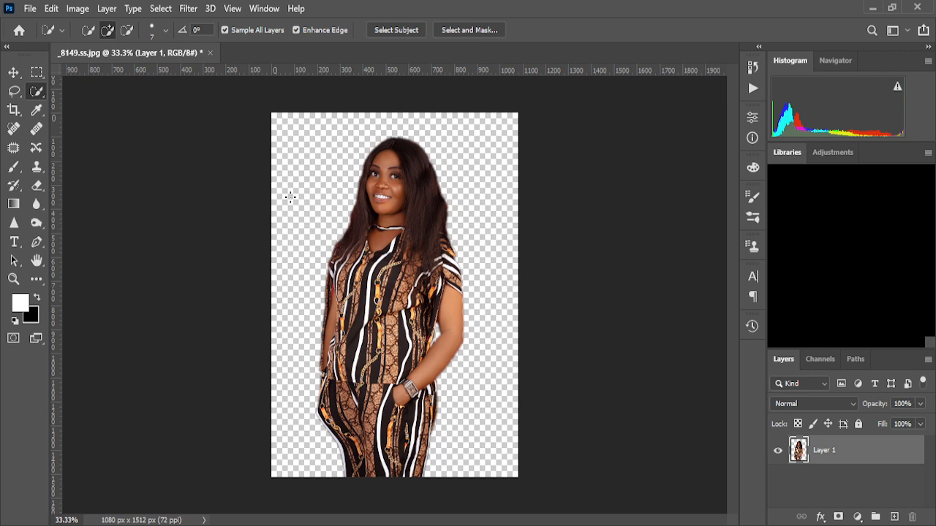
pyautogui.press('v')
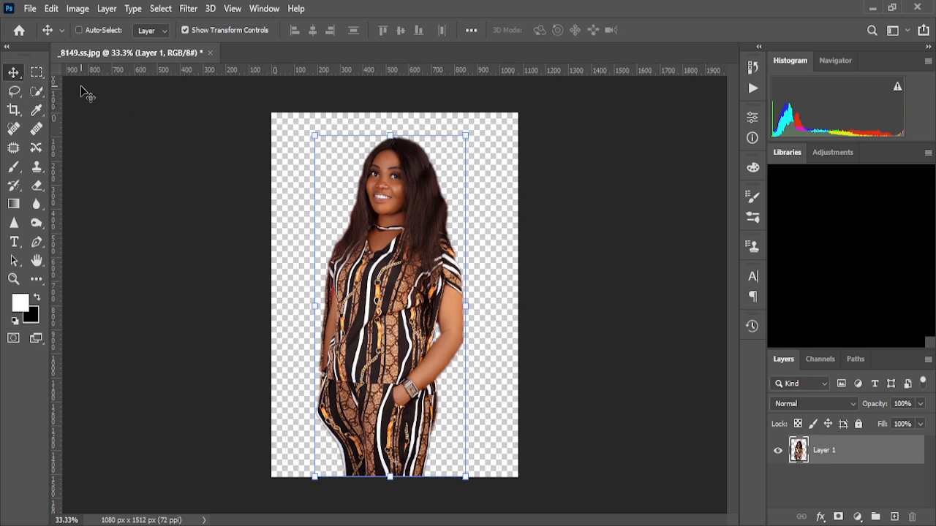
pyautogui.click(186, 32)
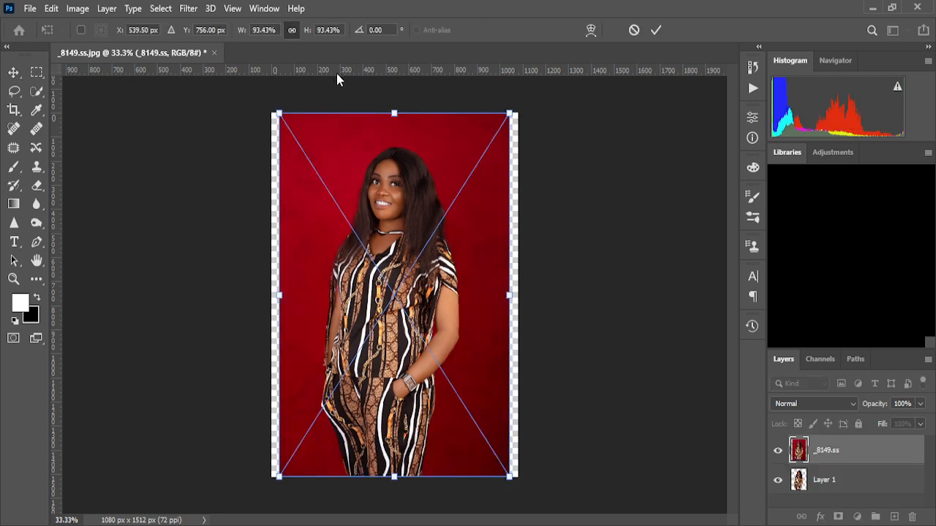
# Enlarge the placed _8149.ss portrait to about 116% so it covers the whole canvas, and commit the transform
pyautogui.moveTo(276, 113); pyautogui.dragTo(259, 83)
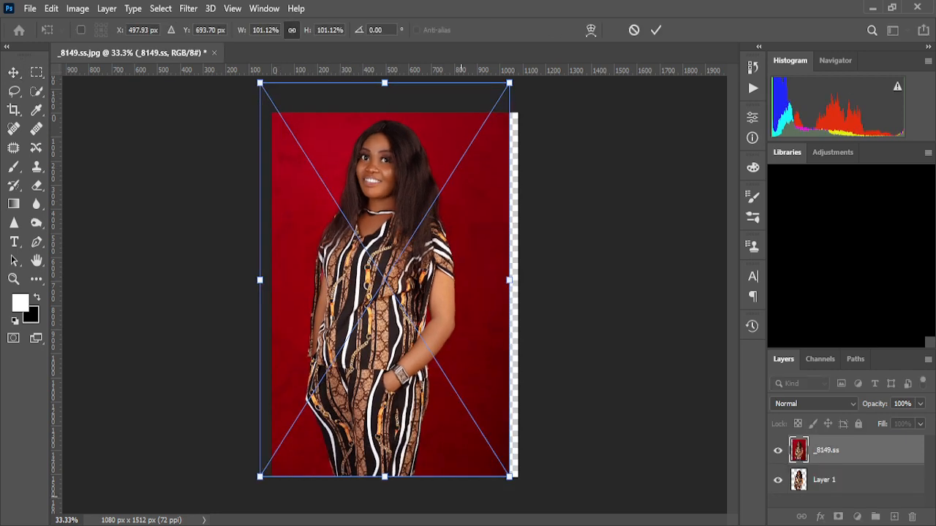
pyautogui.moveTo(512, 479); pyautogui.dragTo(546, 525)
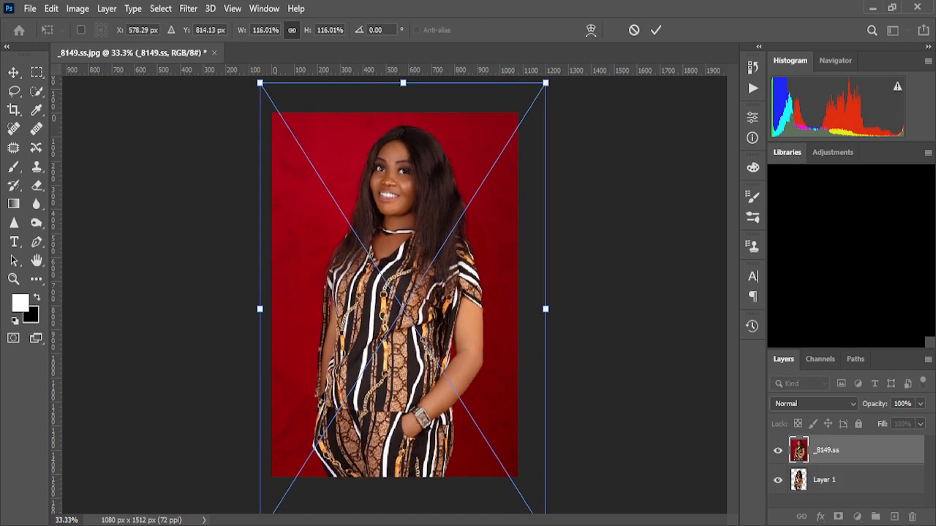
pyautogui.press('Return')
# Select the red background of the placed portrait with the Magic Wand, combining the areas on both sides of the woman
pyautogui.click(38, 93)
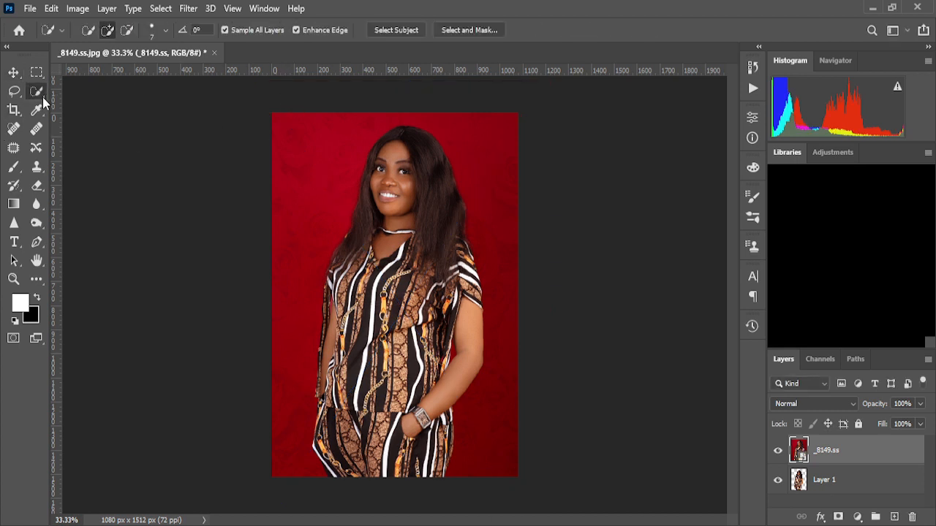
pyautogui.hotkey('shift', 'w')
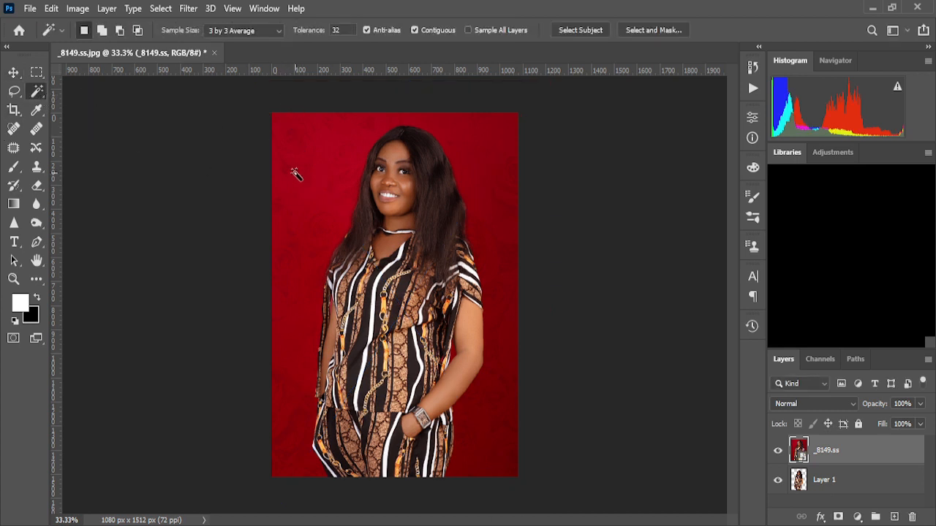
pyautogui.click(299, 158)
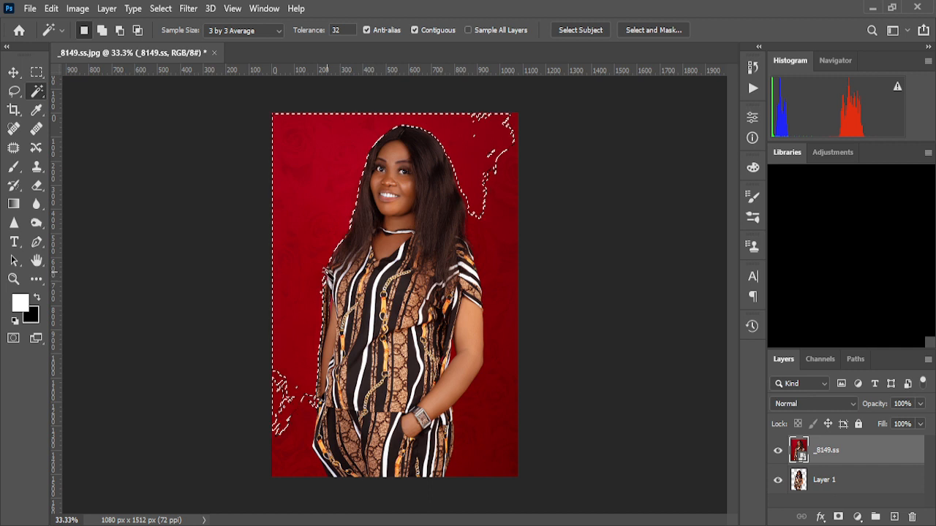
pyautogui.click(499, 396)
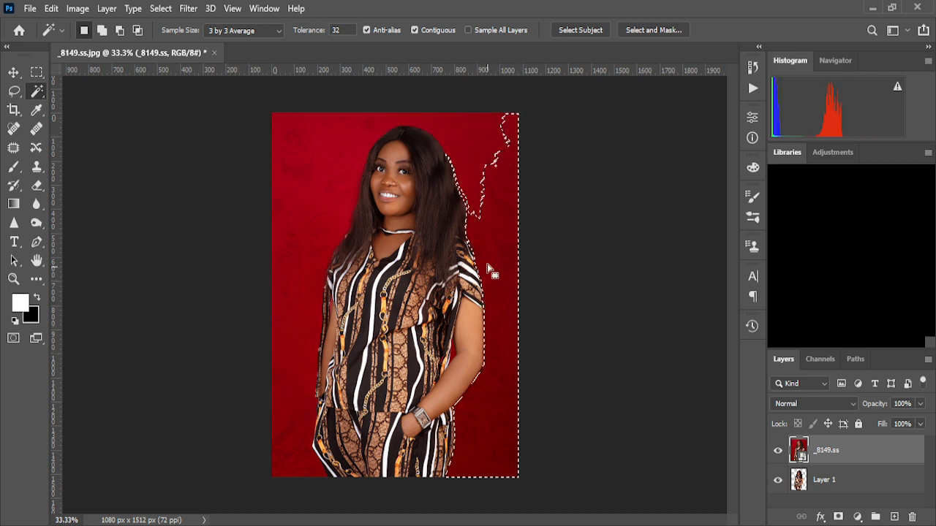
pyautogui.keyDown('shift'); pyautogui.click(296, 351); pyautogui.keyUp('shift')
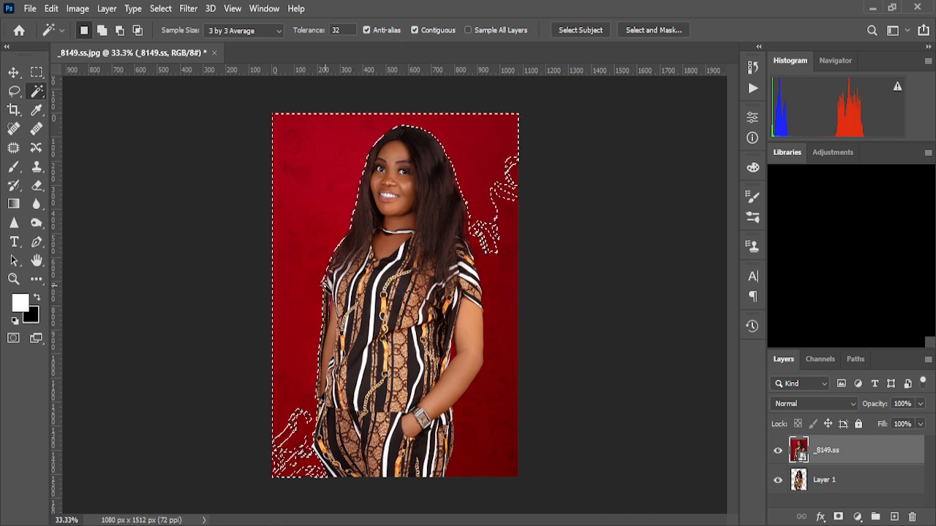
pyautogui.keyDown('shift'); pyautogui.click(500, 393); pyautogui.keyUp('shift')
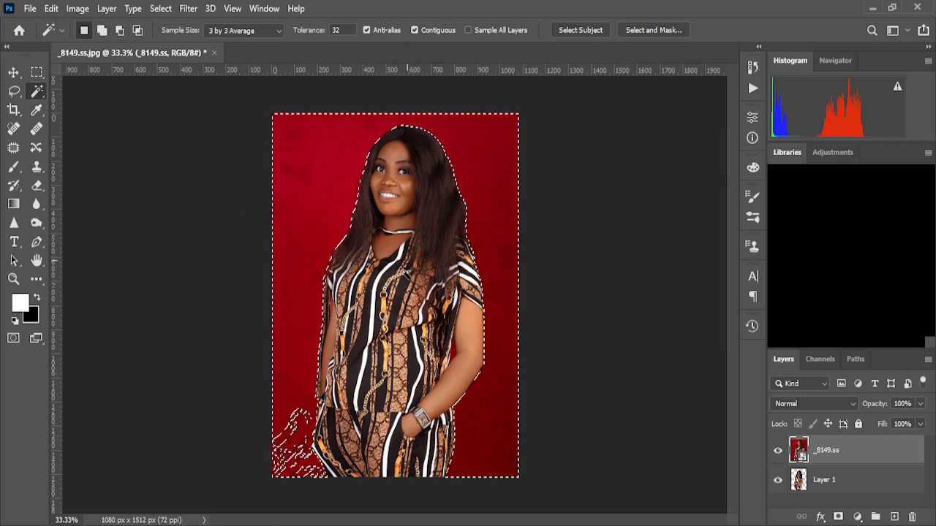
# Add the missed red patches in the portrait's lower-left corner to the Magic Wand background selection
pyautogui.keyDown('shift'); pyautogui.click(299, 391); pyautogui.keyUp('shift')
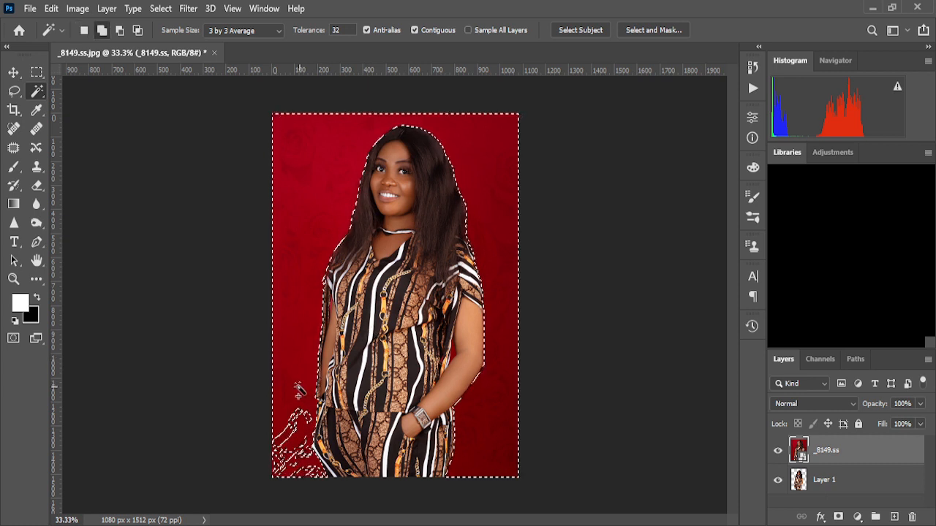
pyautogui.keyDown('shift'); pyautogui.click(292, 474); pyautogui.keyUp('shift')
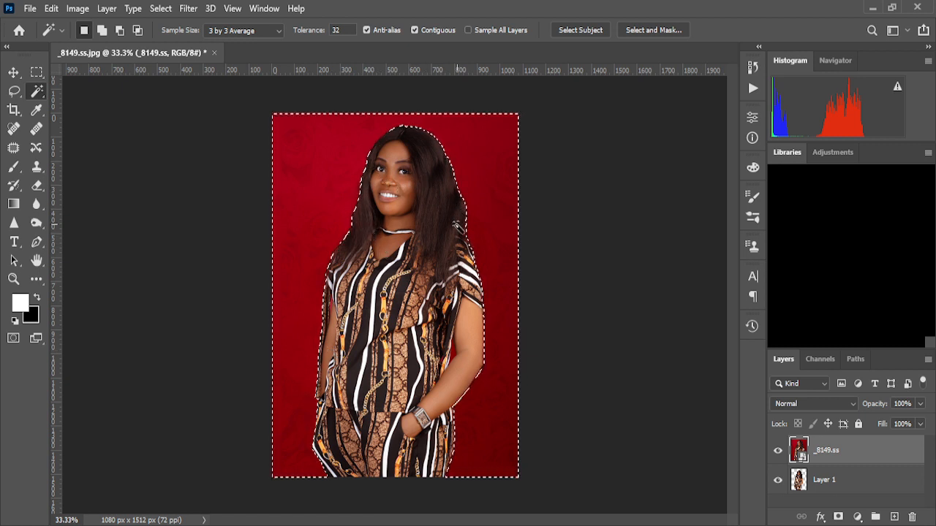
# Trace the red background freehand around the woman with the Lasso at 15 px feather, and discard the selection
pyautogui.click(14, 92)
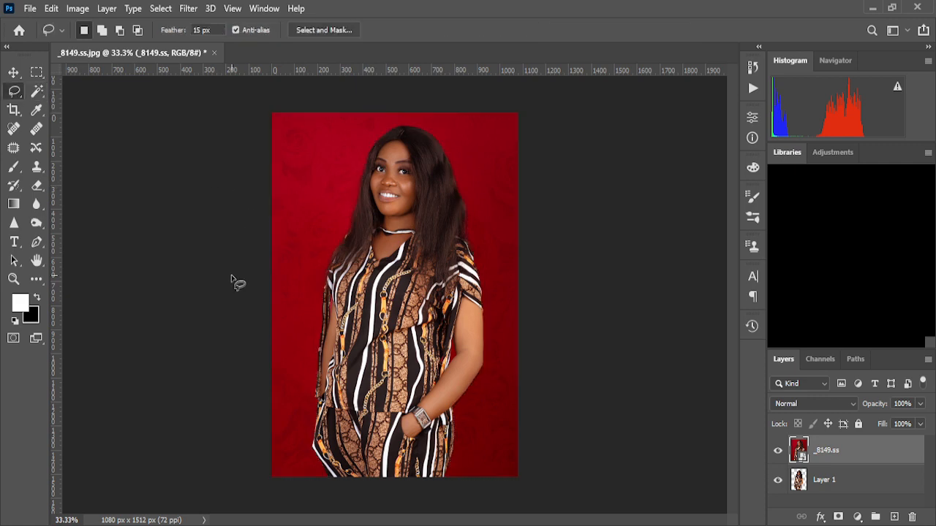
pyautogui.keyDown('ctrl'); pyautogui.click(351, 278); pyautogui.keyUp('ctrl')
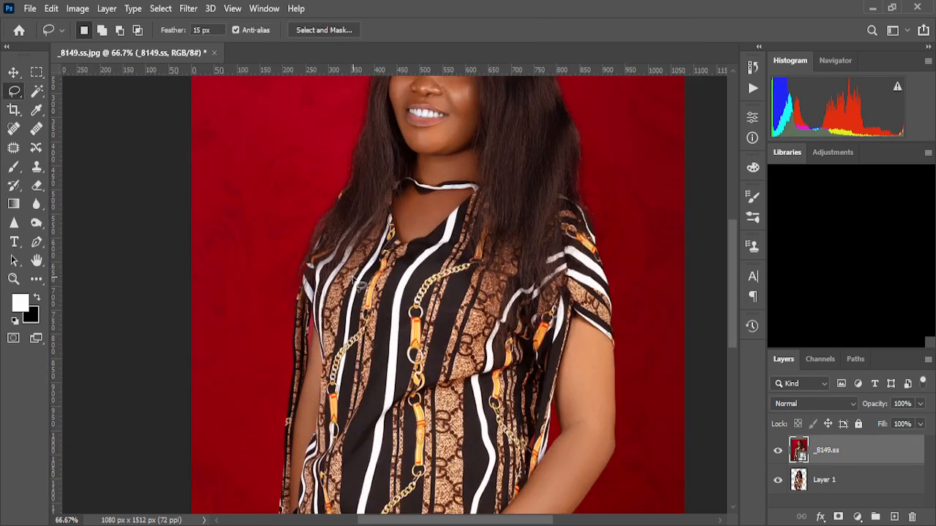
pyautogui.scroll(5, 356, 279)
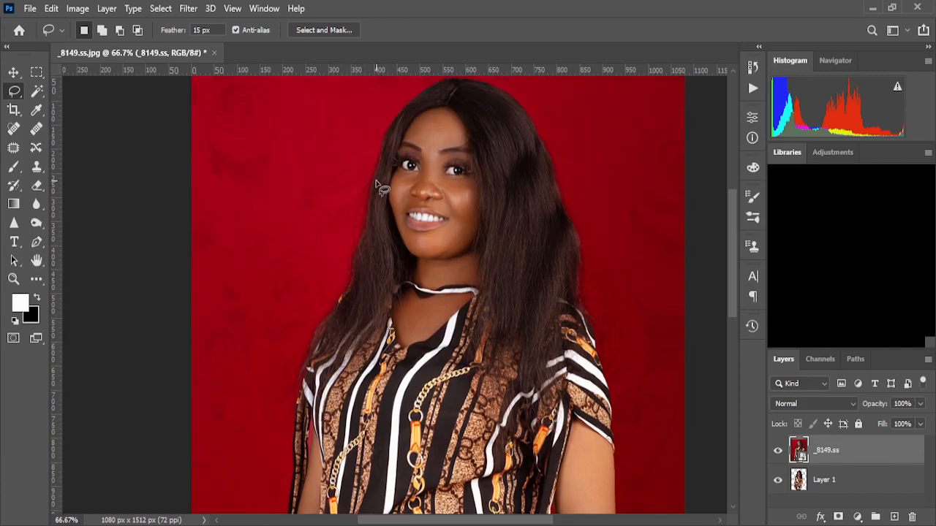
pyautogui.keyDown('ctrl'); pyautogui.keyDown('alt'); pyautogui.click(374, 183); pyautogui.keyUp('alt'); pyautogui.keyUp('ctrl')
pyautogui.keyDown('ctrl'); pyautogui.keyDown('alt'); pyautogui.click(378, 168); pyautogui.keyUp('alt'); pyautogui.keyUp('ctrl')
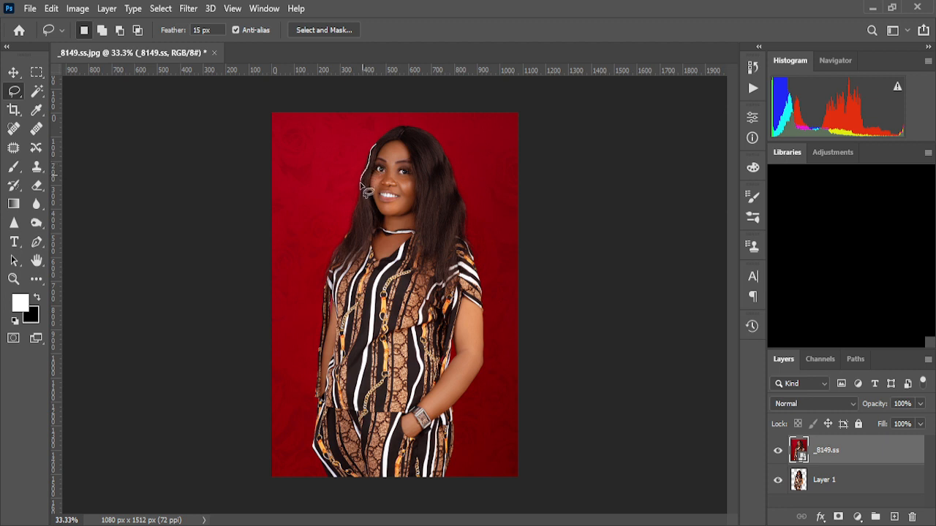
pyautogui.moveTo(362, 186); pyautogui.dragTo(337, 250)
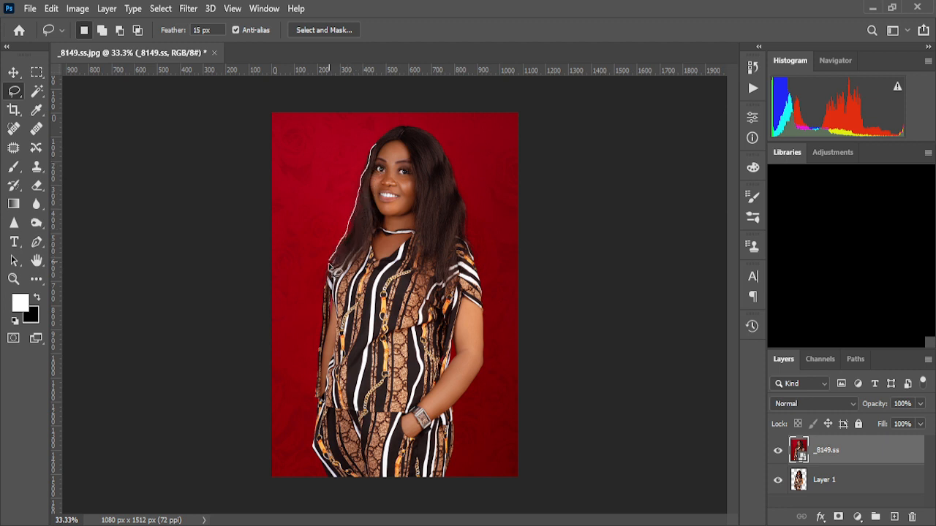
pyautogui.moveTo(326, 294); pyautogui.dragTo(313, 354)
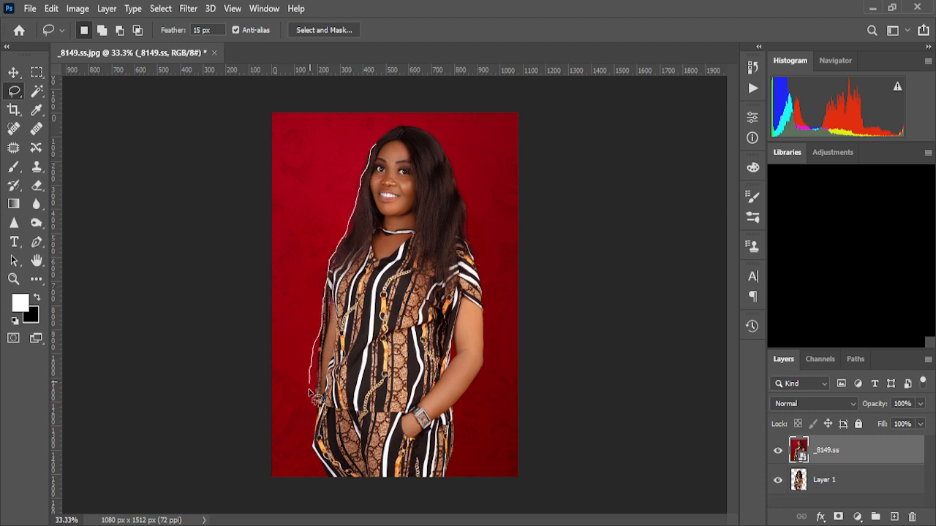
pyautogui.moveTo(310, 395)
pyautogui.mouseDown()
pyautogui.moveTo(280, 429)
pyautogui.moveTo(257, 398)
pyautogui.moveTo(244, 118)
pyautogui.moveTo(262, 46)
pyautogui.moveTo(479, 71)
pyautogui.moveTo(520, 89)
pyautogui.moveTo(537, 149)
pyautogui.moveTo(534, 253)
pyautogui.moveTo(495, 359)
pyautogui.mouseUp()
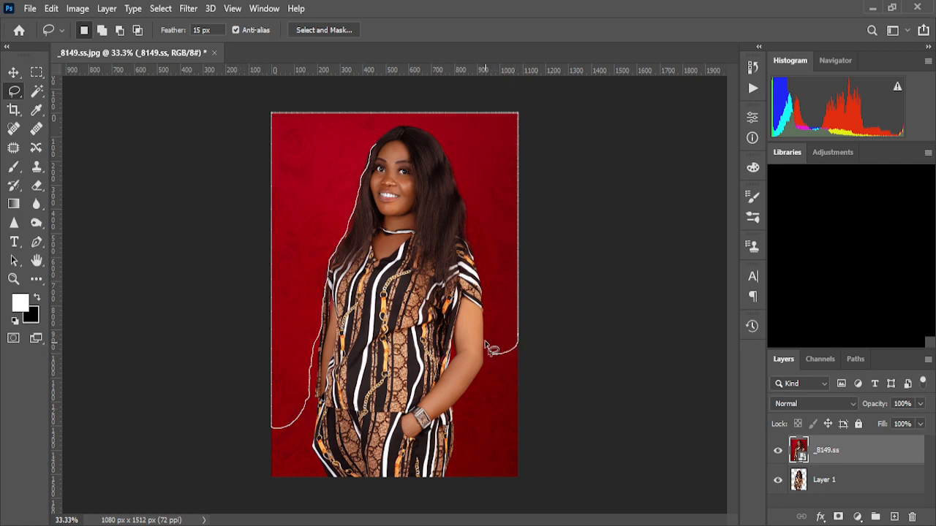
pyautogui.moveTo(486, 322); pyautogui.dragTo(484, 299)
pyautogui.moveTo(472, 235)
pyautogui.mouseDown()
pyautogui.moveTo(462, 180)
pyautogui.moveTo(430, 129)
pyautogui.moveTo(407, 124)
pyautogui.moveTo(375, 147)
pyautogui.moveTo(372, 197)
pyautogui.mouseUp()
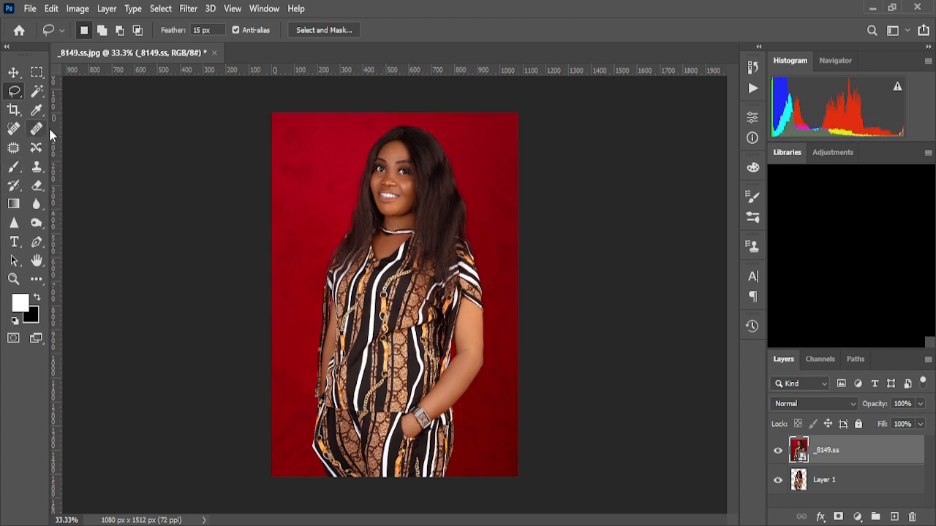
# Select the red background on both sides of the woman with the Quick Selection tool
pyautogui.click(38, 93)
pyautogui.hotkey('shift', 'w')
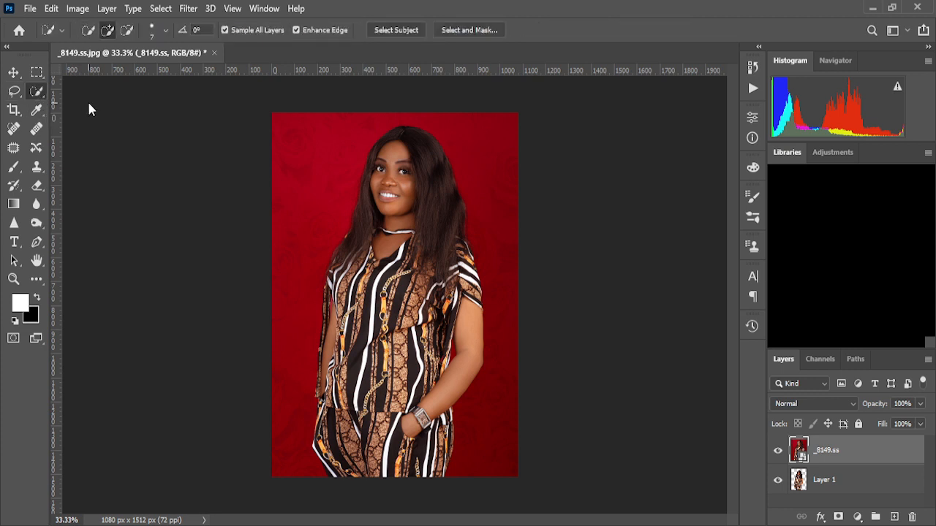
pyautogui.moveTo(328, 255); pyautogui.dragTo(330, 153)
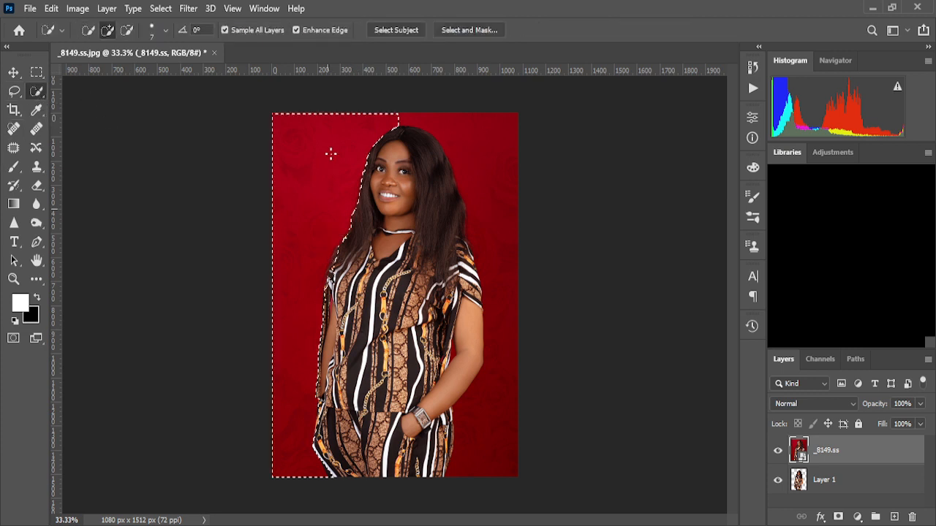
pyautogui.moveTo(514, 329); pyautogui.dragTo(485, 393)
pyautogui.moveTo(502, 289); pyautogui.dragTo(497, 122)
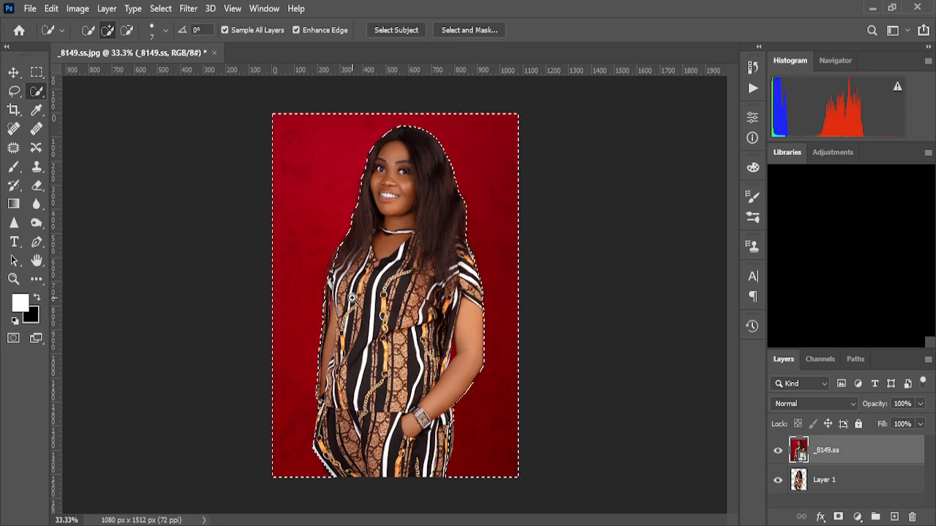
# Subtract the hair ends and sleeve at the portrait's left shoulder from the background selection using the Lasso with 15 px feather
pyautogui.scroll(3, 364, 334)
pyautogui.scroll(4, 367, 288)
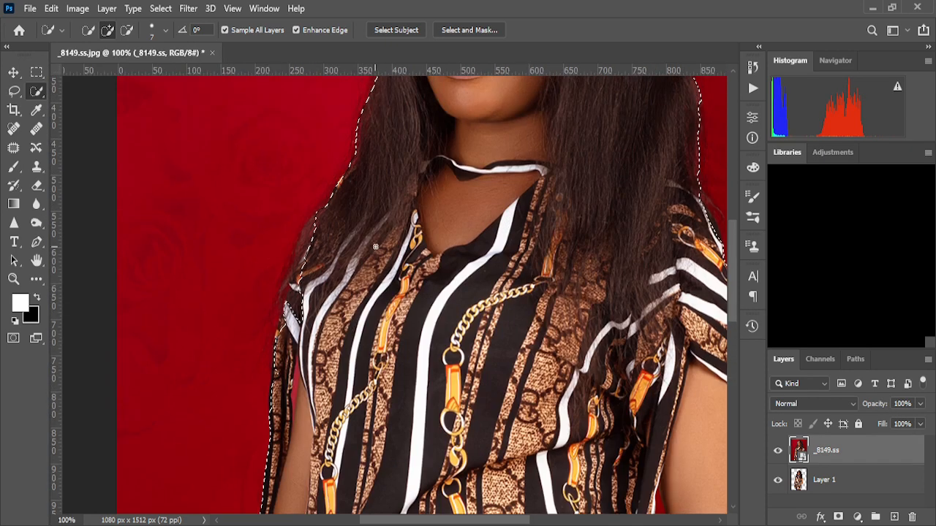
pyautogui.click(14, 93)
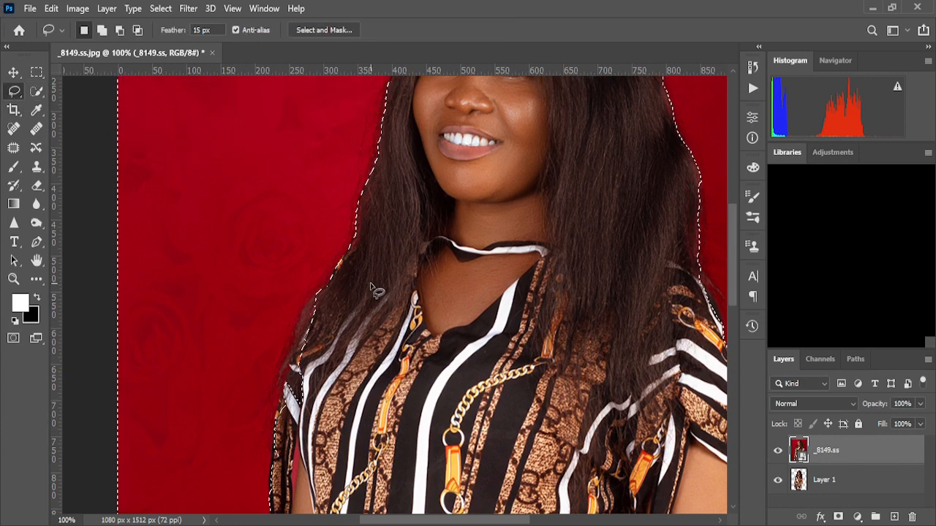
pyautogui.press('shift')
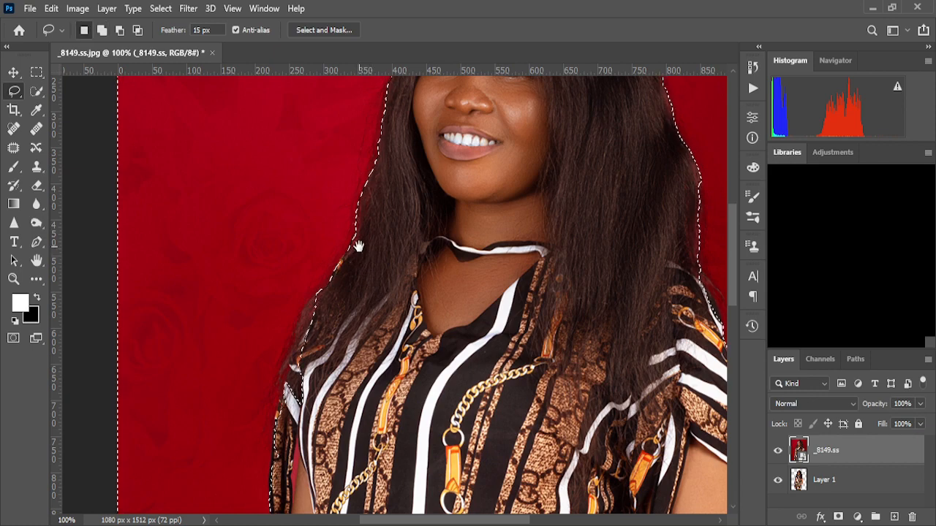
pyautogui.scroll(-1, 359, 256)
pyautogui.scroll(1, 358, 272)
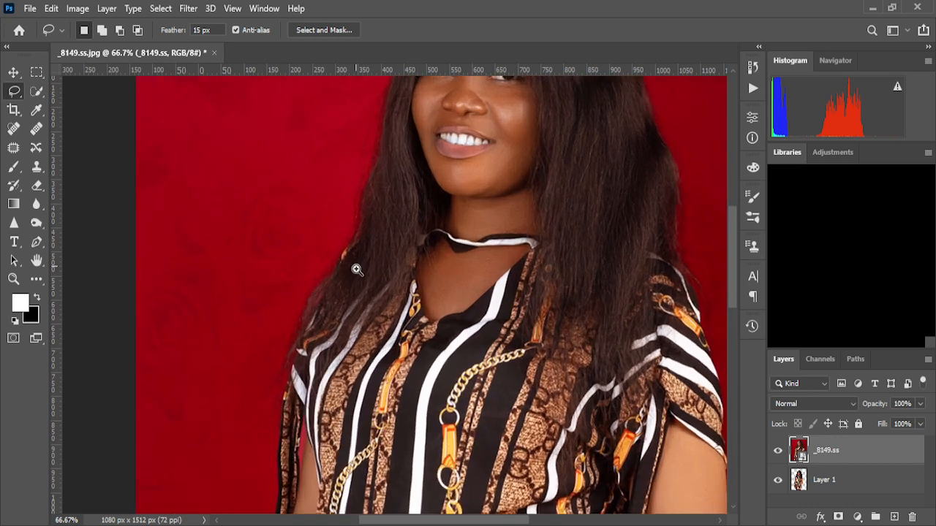
pyautogui.press('shift')
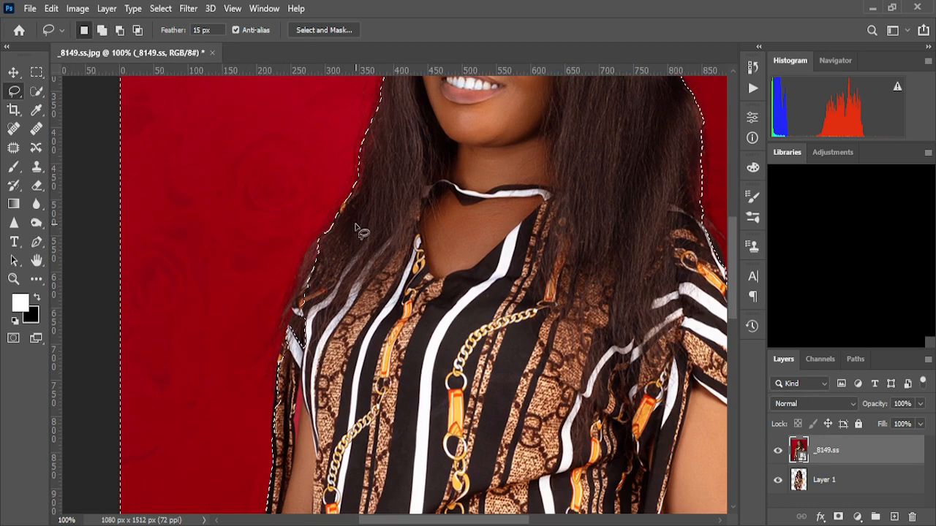
pyautogui.press('alt')
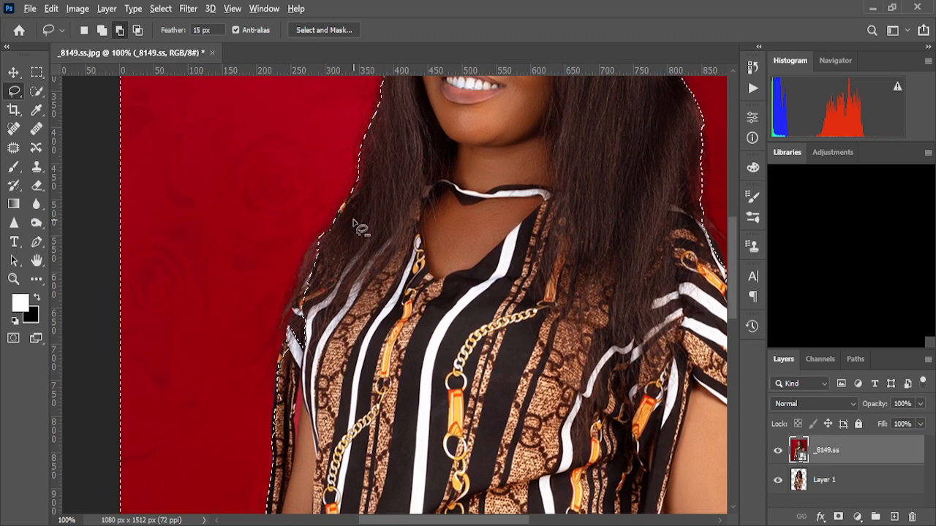
pyautogui.moveTo(322, 232)
pyautogui.mouseDown()
pyautogui.moveTo(271, 343)
pyautogui.moveTo(274, 419)
pyautogui.moveTo(297, 414)
pyautogui.moveTo(431, 265)
pyautogui.mouseUp()
# Try to subtract the sleeve hem and adjoining hip edge from the background selection with the Lasso
pyautogui.scroll(-3, 326, 237)
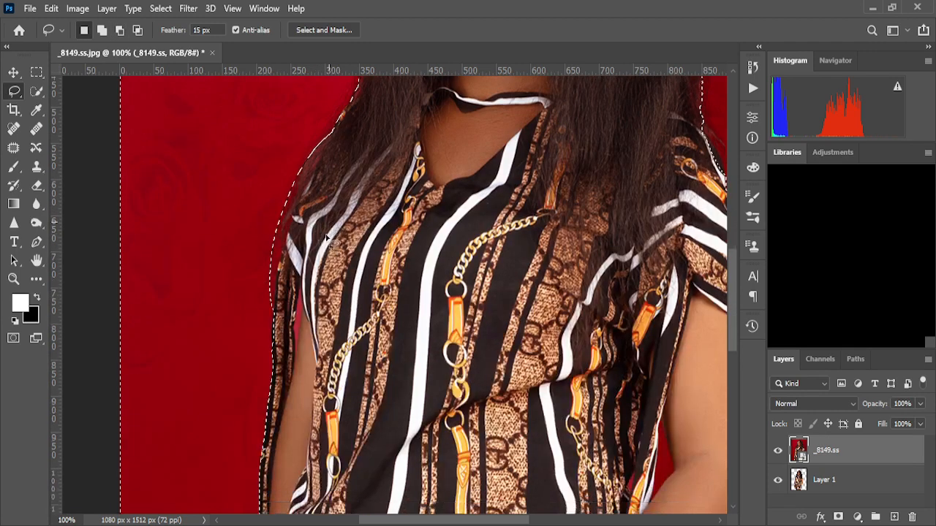
pyautogui.scroll(-6, 326, 237)
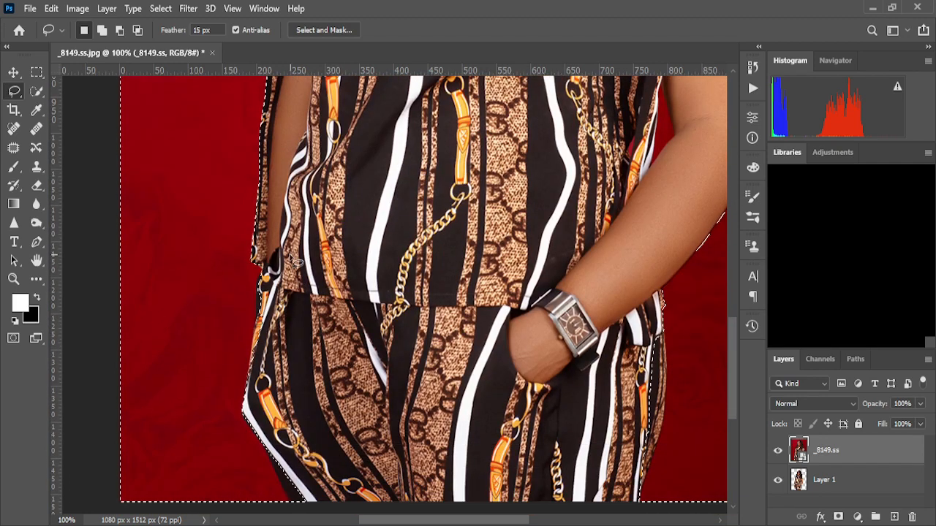
pyautogui.moveTo(282, 241)
pyautogui.mouseDown()
pyautogui.moveTo(260, 317)
pyautogui.moveTo(259, 406)
pyautogui.moveTo(315, 387)
pyautogui.mouseUp()
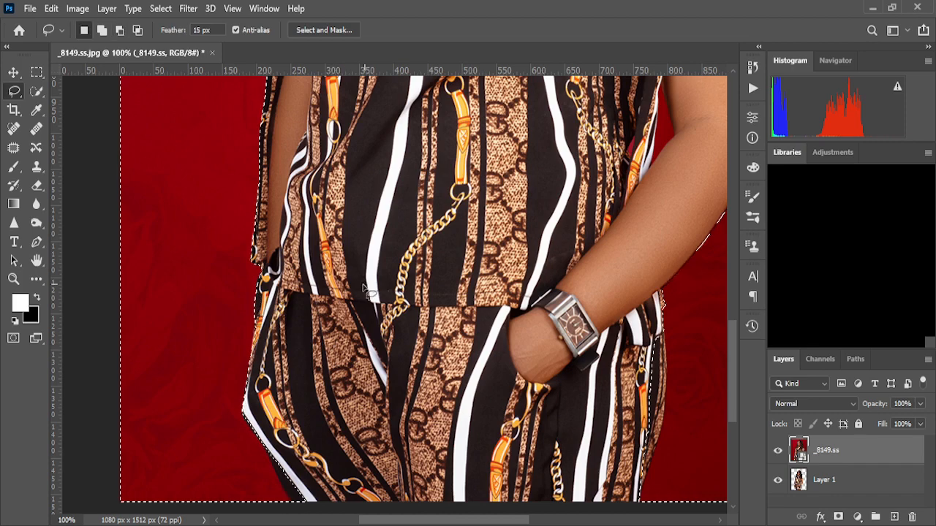
# Subtract the outer trouser edge below the watch, down to the canvas bottom, from the background selection with the Lasso
pyautogui.scroll(-4, 366, 290)
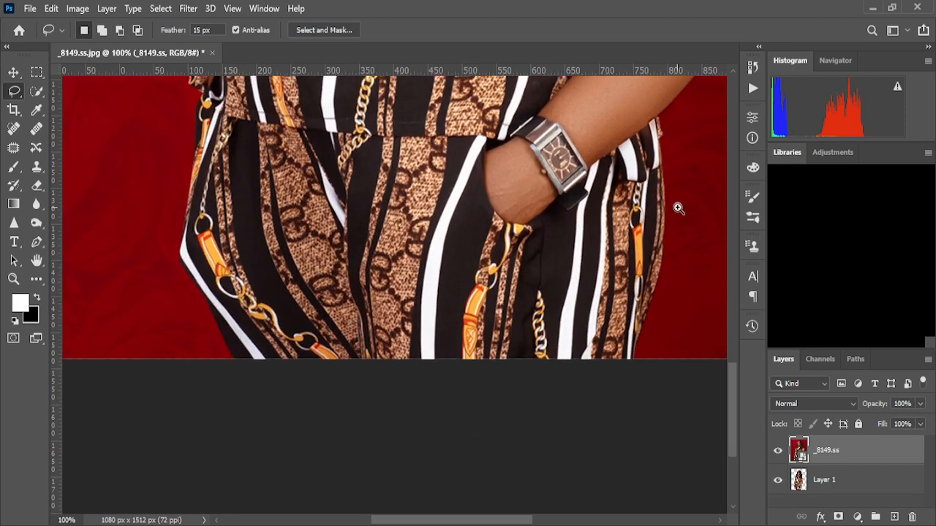
pyautogui.keyDown('ctrl'); pyautogui.click(678, 209); pyautogui.keyUp('ctrl')
pyautogui.scroll(3, 664, 241)
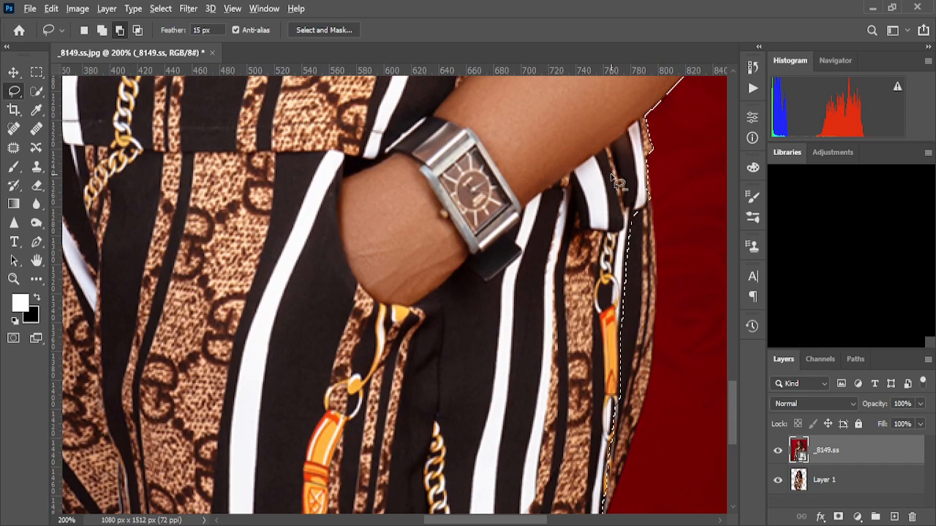
pyautogui.moveTo(613, 178)
pyautogui.mouseDown()
pyautogui.moveTo(653, 218)
pyautogui.moveTo(660, 301)
pyautogui.mouseUp()
pyautogui.moveTo(648, 370)
pyautogui.mouseDown()
pyautogui.moveTo(641, 410)
pyautogui.moveTo(610, 398)
pyautogui.moveTo(592, 296)
pyautogui.moveTo(602, 238)
pyautogui.moveTo(649, 231)
pyautogui.moveTo(652, 262)
pyautogui.moveTo(607, 391)
pyautogui.moveTo(633, 272)
pyautogui.moveTo(622, 214)
pyautogui.mouseUp()
pyautogui.scroll(-3, 651, 260)
pyautogui.scroll(-2, 658, 267)
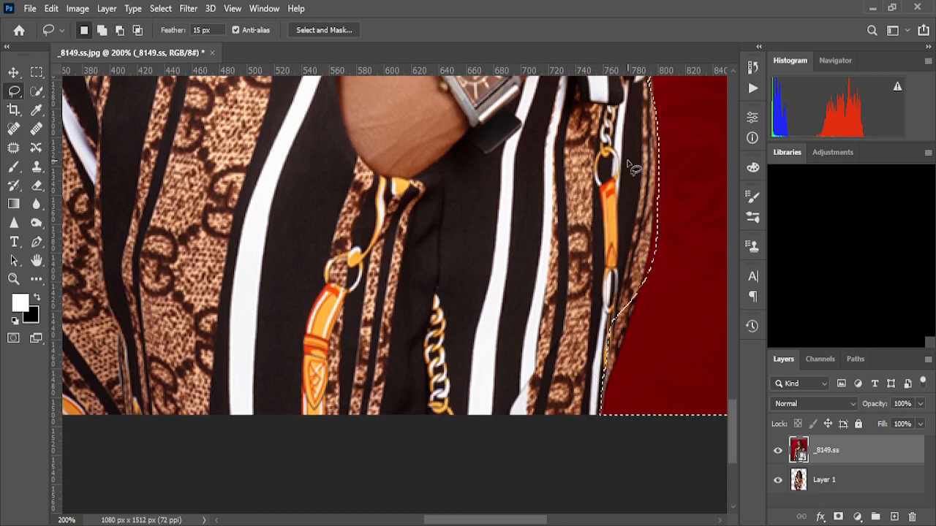
pyautogui.moveTo(627, 257)
pyautogui.mouseDown()
pyautogui.moveTo(640, 302)
pyautogui.moveTo(629, 358)
pyautogui.moveTo(569, 436)
pyautogui.moveTo(518, 331)
pyautogui.moveTo(526, 300)
pyautogui.mouseUp()
pyautogui.scroll(3, 544, 292)
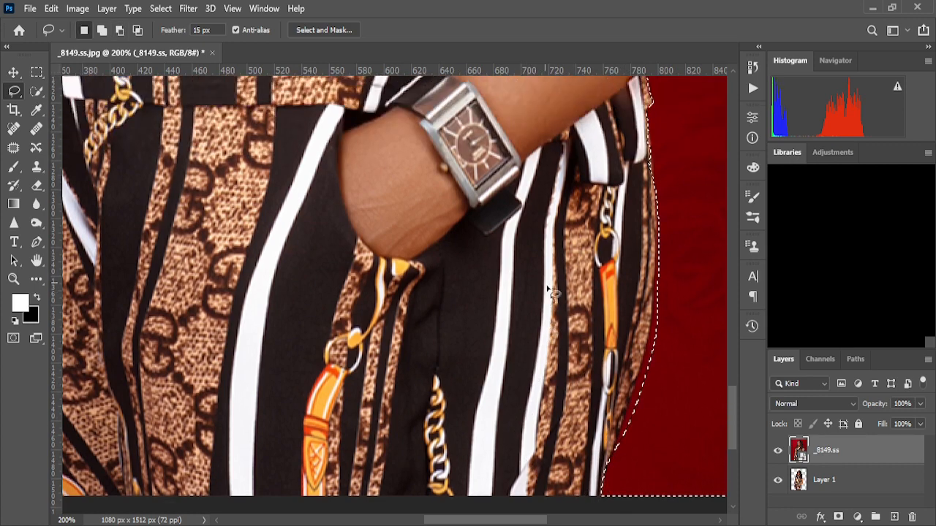
pyautogui.scroll(-2, 559, 262)
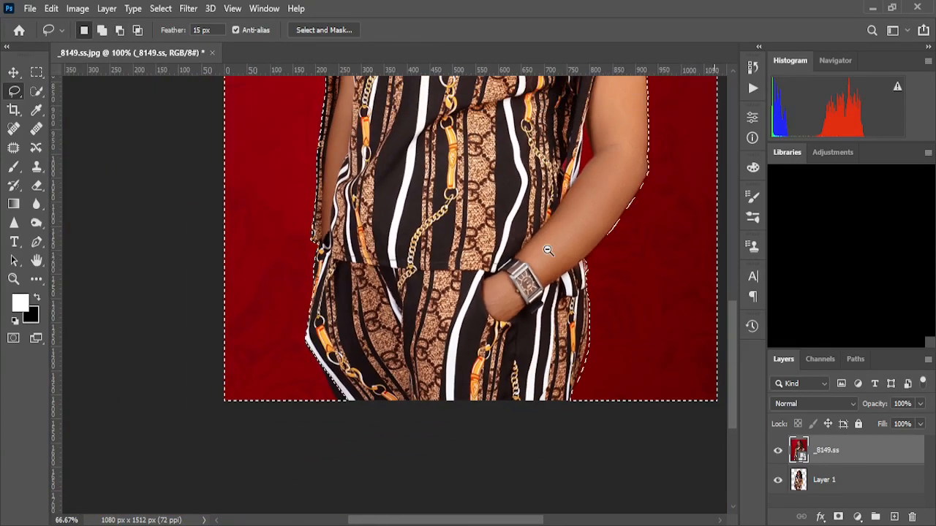
# Subtract the hair edge along the portrait's left side of the face from the background selection with the Lasso
pyautogui.scroll(4, 550, 248)
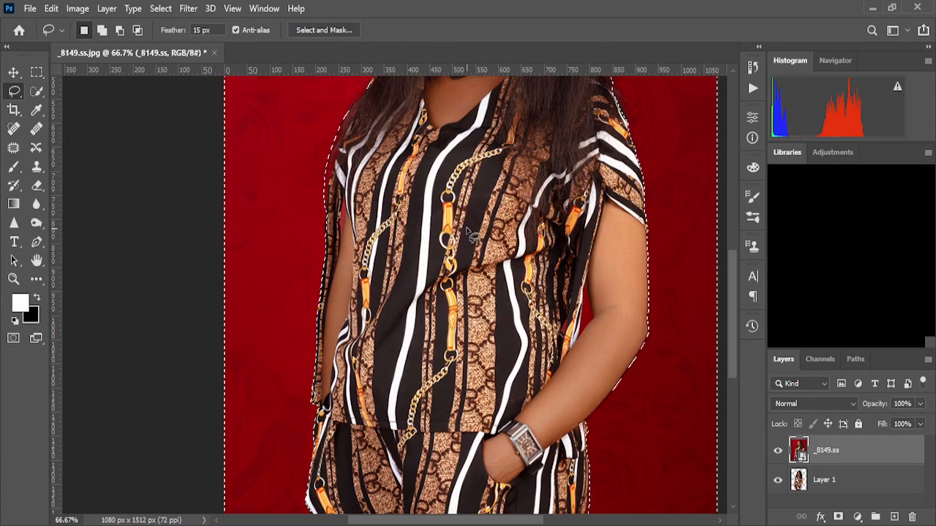
pyautogui.scroll(3, 542, 159)
pyautogui.scroll(3, 538, 156)
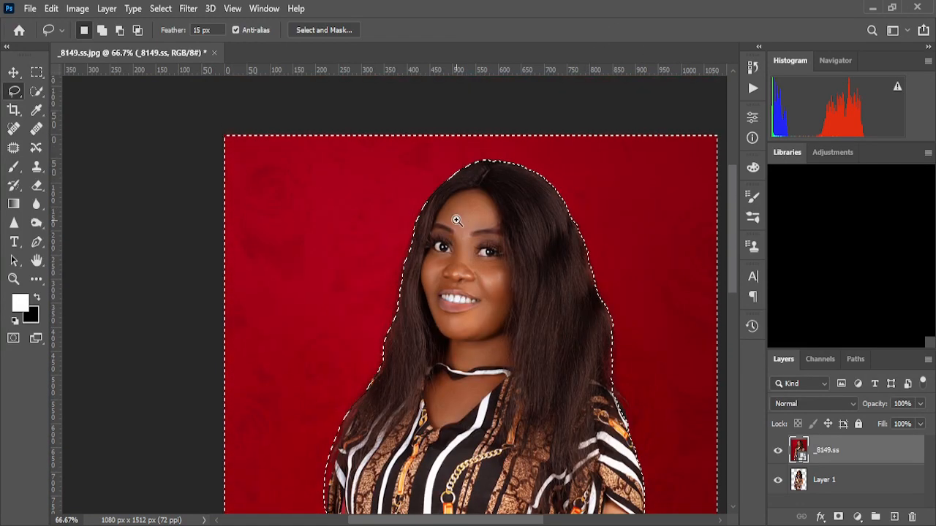
pyautogui.scroll(1, 460, 262)
pyautogui.scroll(1, 459, 262)
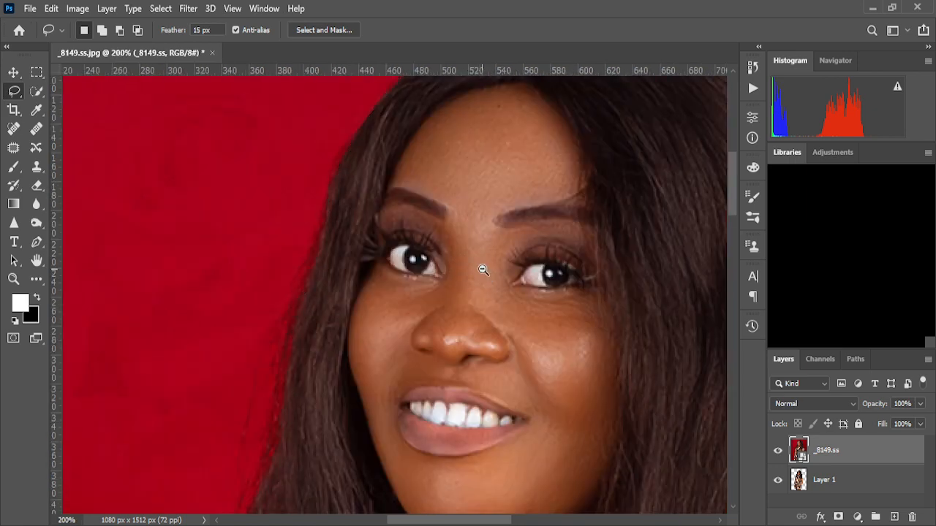
pyautogui.scroll(-1, 483, 268)
pyautogui.scroll(2, 514, 199)
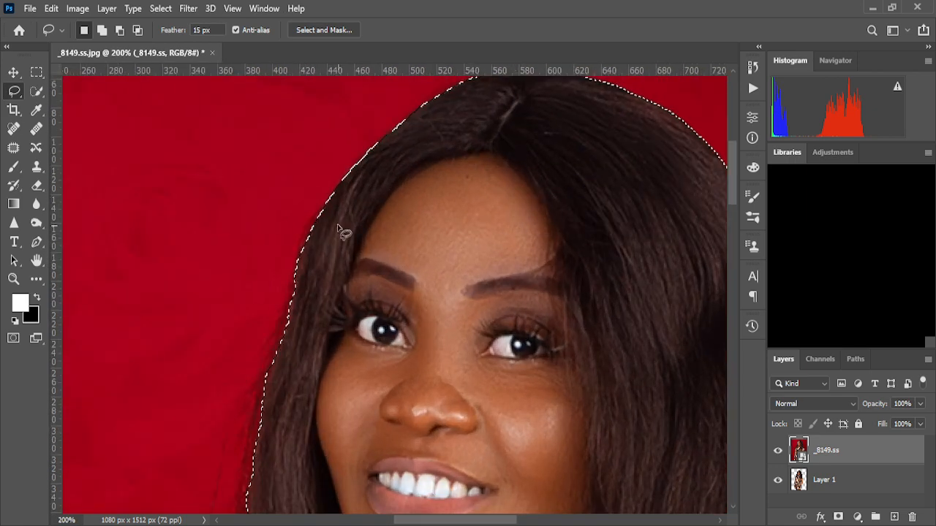
pyautogui.scroll(1, 363, 242)
pyautogui.scroll(-2, 363, 243)
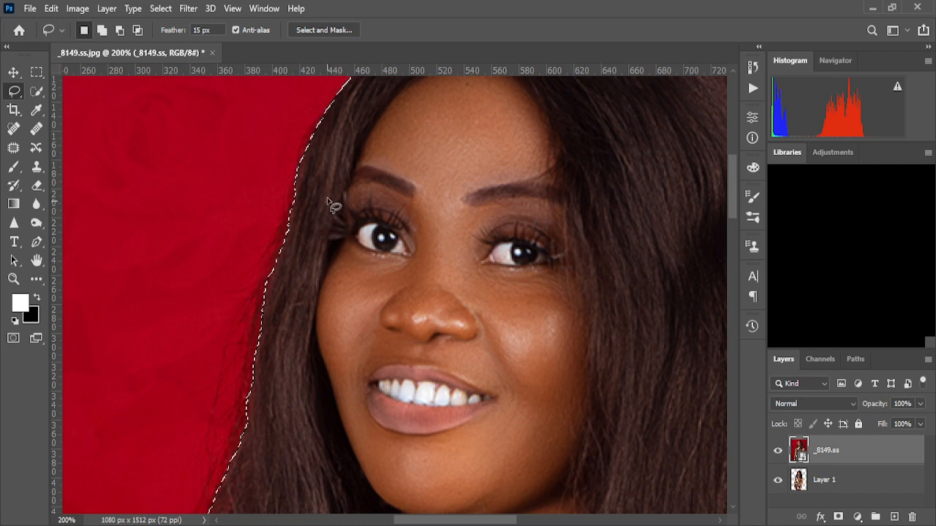
pyautogui.moveTo(316, 192)
pyautogui.mouseDown()
pyautogui.moveTo(285, 235)
pyautogui.moveTo(244, 361)
pyautogui.moveTo(246, 432)
pyautogui.moveTo(277, 446)
pyautogui.moveTo(450, 196)
pyautogui.mouseUp()
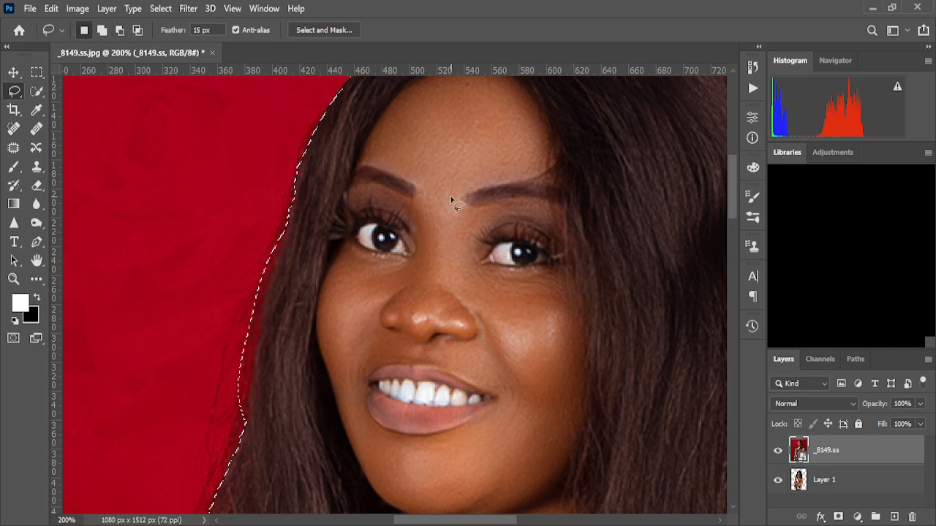
# Return to the view of the whole portrait and deselect the background
pyautogui.keyDown('alt'); pyautogui.click(405, 306); pyautogui.keyUp('alt')
pyautogui.keyDown('alt'); pyautogui.click(405, 307); pyautogui.keyUp('alt')
pyautogui.keyDown('alt'); pyautogui.click(405, 308); pyautogui.keyUp('alt')
pyautogui.keyDown('alt'); pyautogui.click(405, 307); pyautogui.keyUp('alt')
pyautogui.keyDown('alt'); pyautogui.click(404, 307); pyautogui.keyUp('alt')
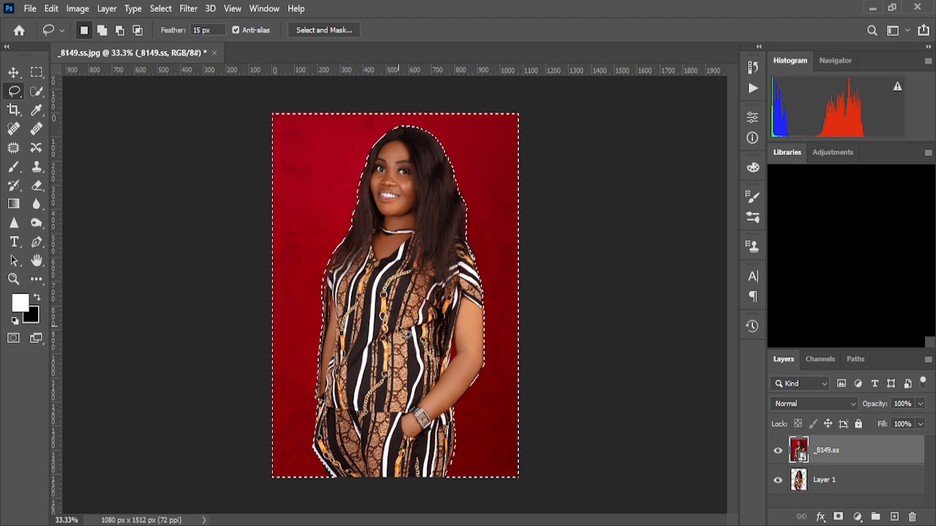
pyautogui.hotkey('ctrl', 'd')
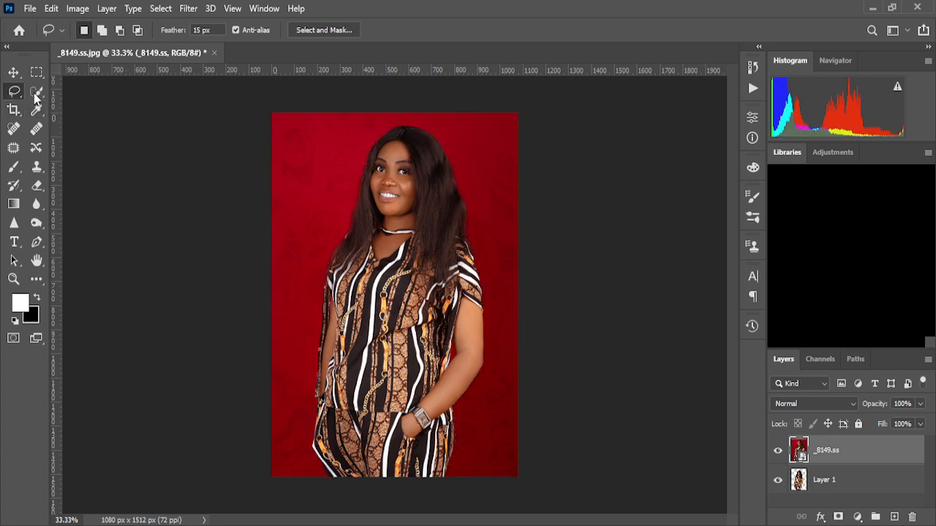
# Outline the lower red background on the portrait's left side, along the trouser and hanging sleeve, with the Polygonal Lasso and delete it
pyautogui.hotkey('shift', 'l')
pyautogui.hotkey('shift', 'l')
pyautogui.scroll(1, 322, 262)
pyautogui.scroll(-2, 336, 267)
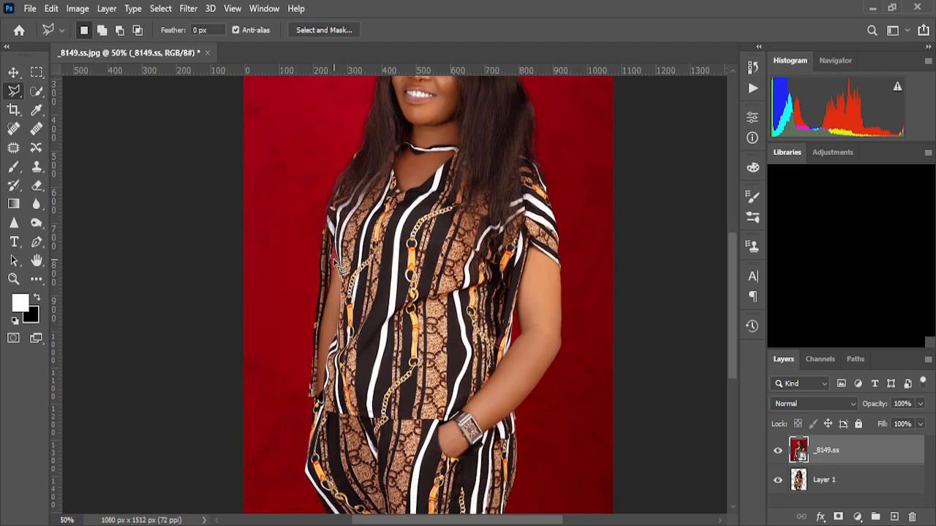
pyautogui.scroll(-1, 245, 318)
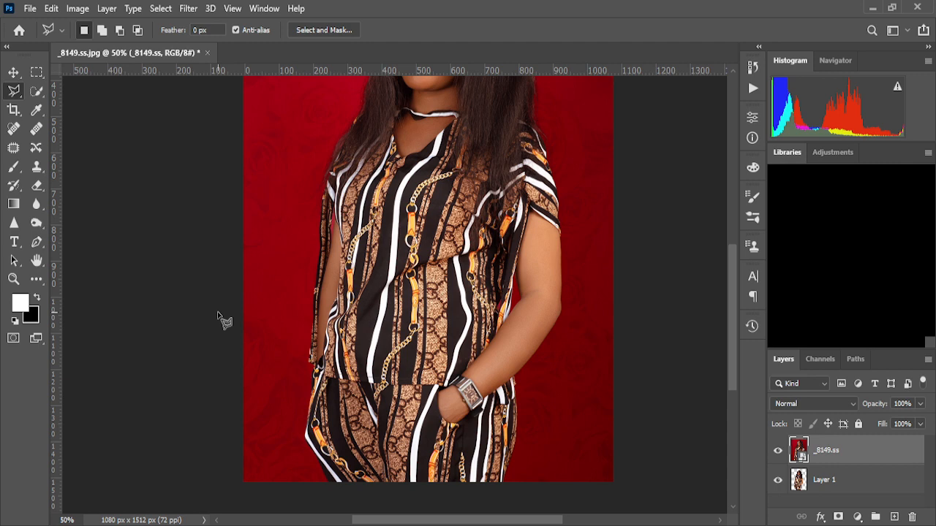
pyautogui.scroll(2, 321, 292)
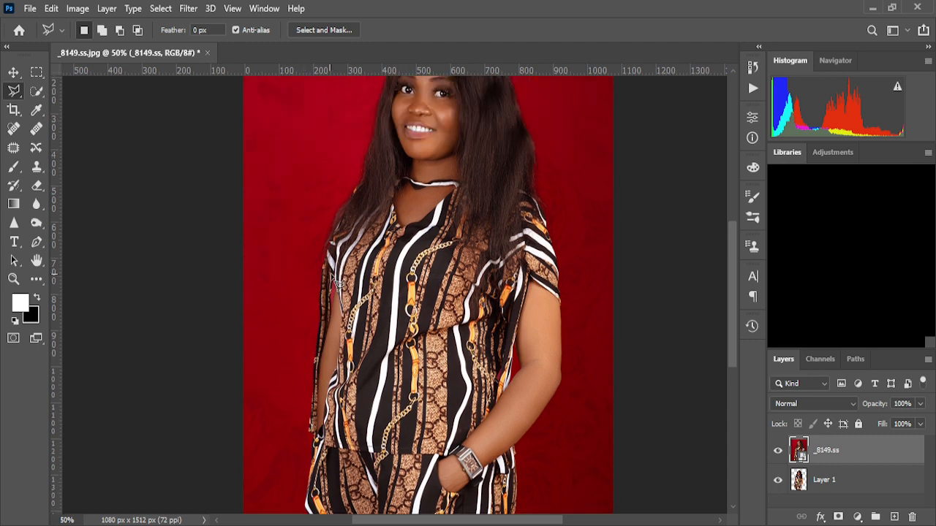
pyautogui.scroll(1, 332, 282)
pyautogui.scroll(-3, 303, 271)
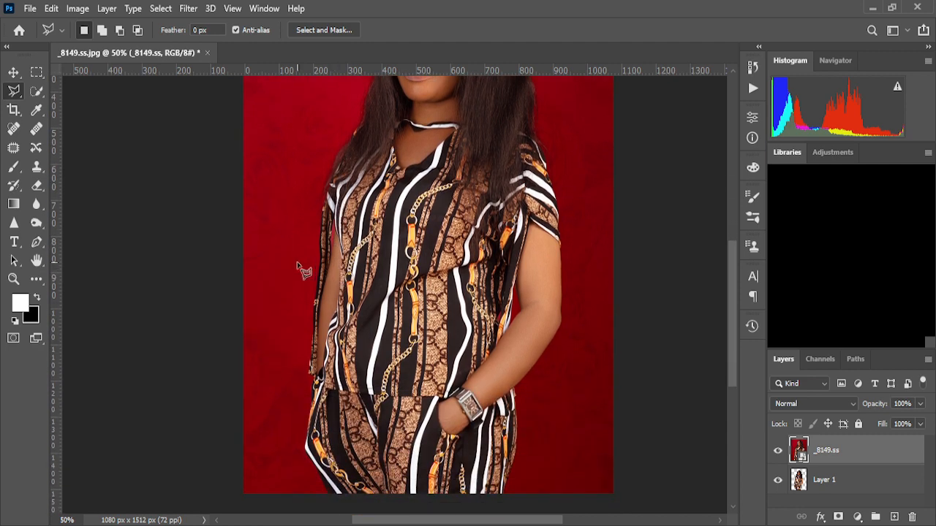
pyautogui.scroll(-3, 254, 258)
pyautogui.scroll(-1, 257, 260)
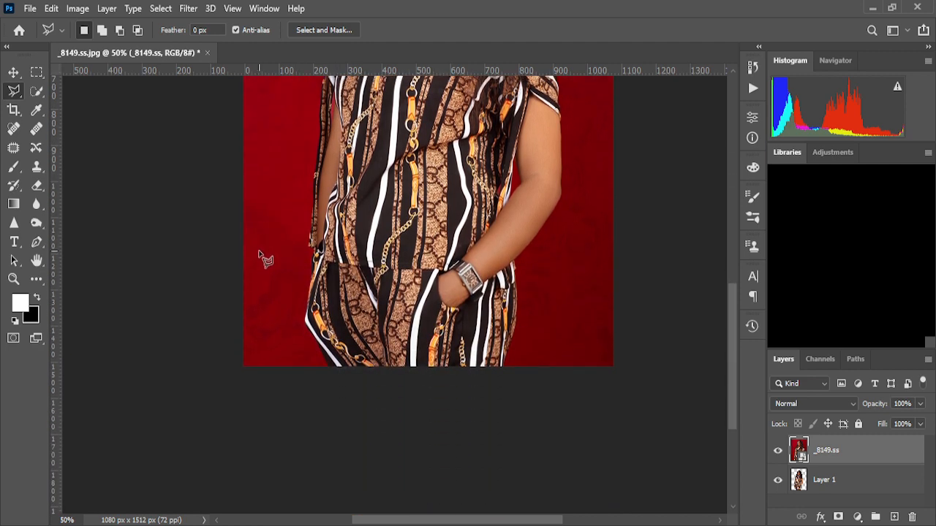
pyautogui.click(226, 145)
pyautogui.click(217, 406)
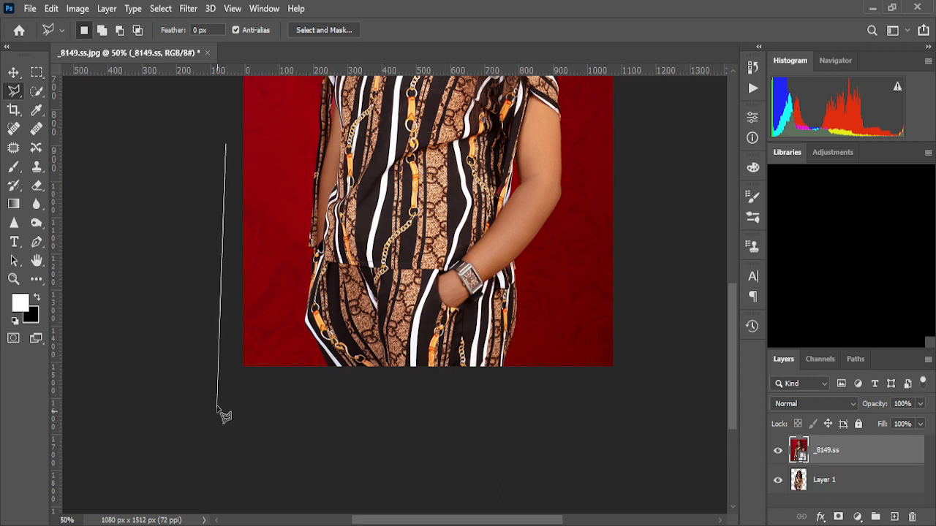
pyautogui.click(332, 371)
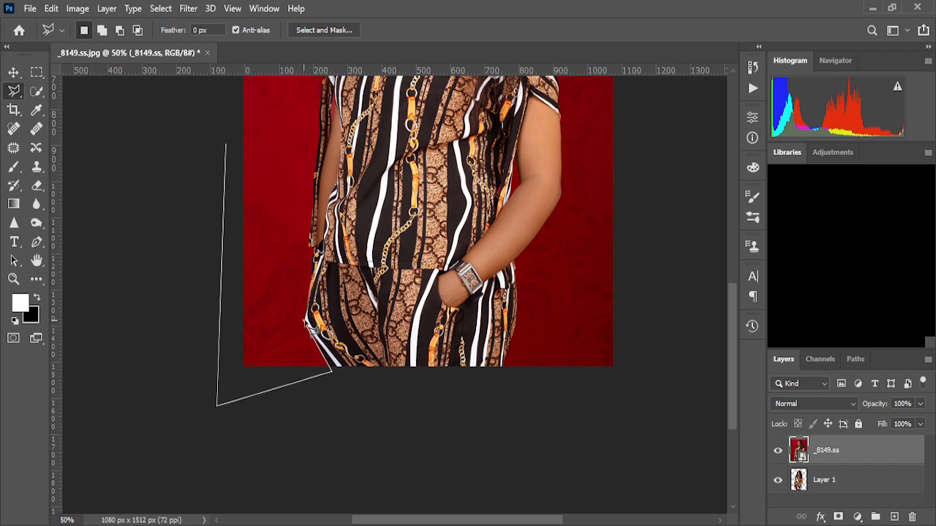
pyautogui.click(304, 320)
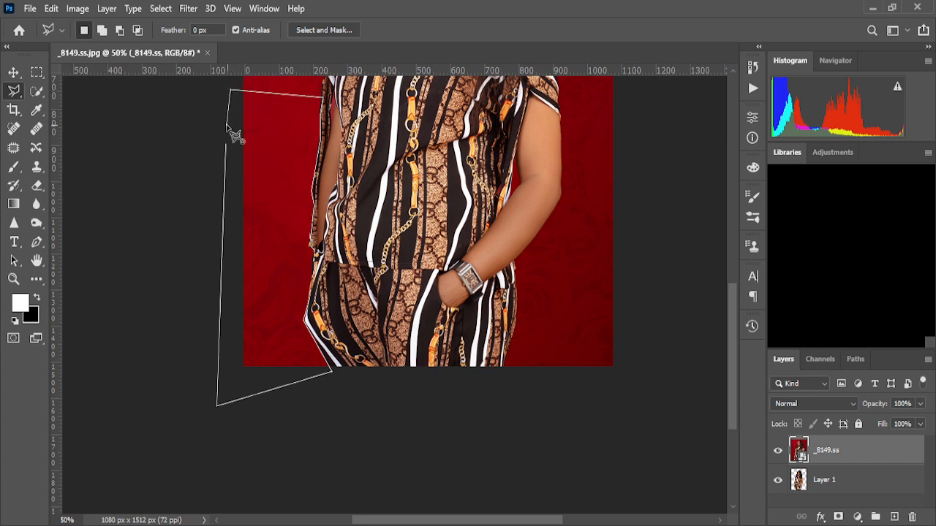
pyautogui.doubleClick(232, 136)
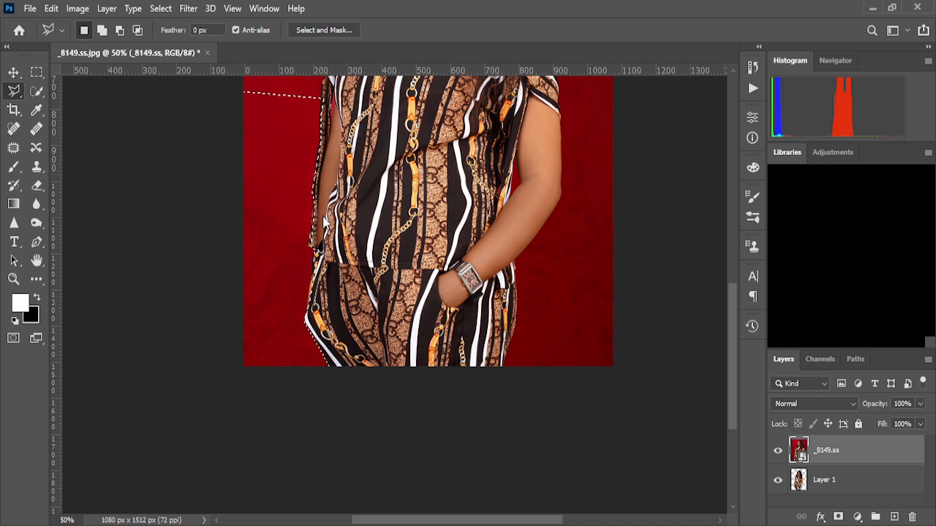
pyautogui.press('Delete')
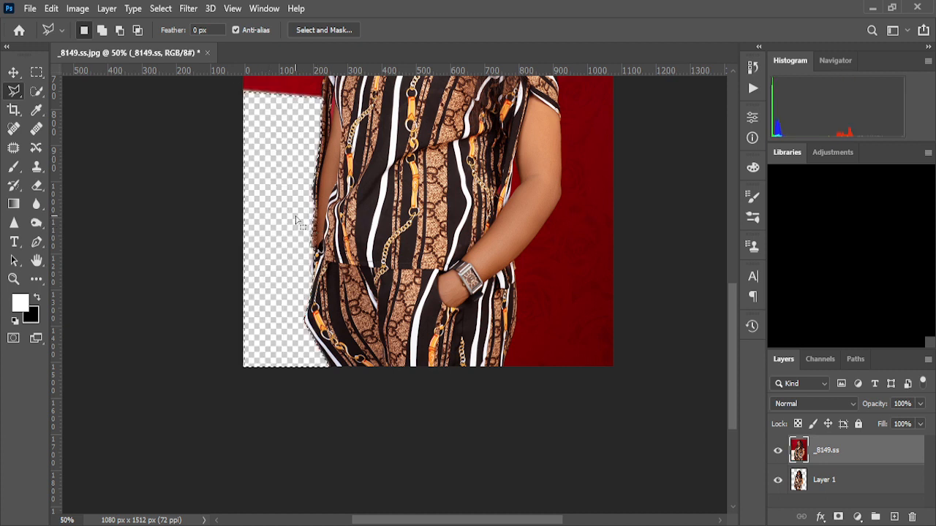
# Look over the cleared area beside the sleeve and trousers, and switch to the Move tool
pyautogui.scroll(2, 404, 223)
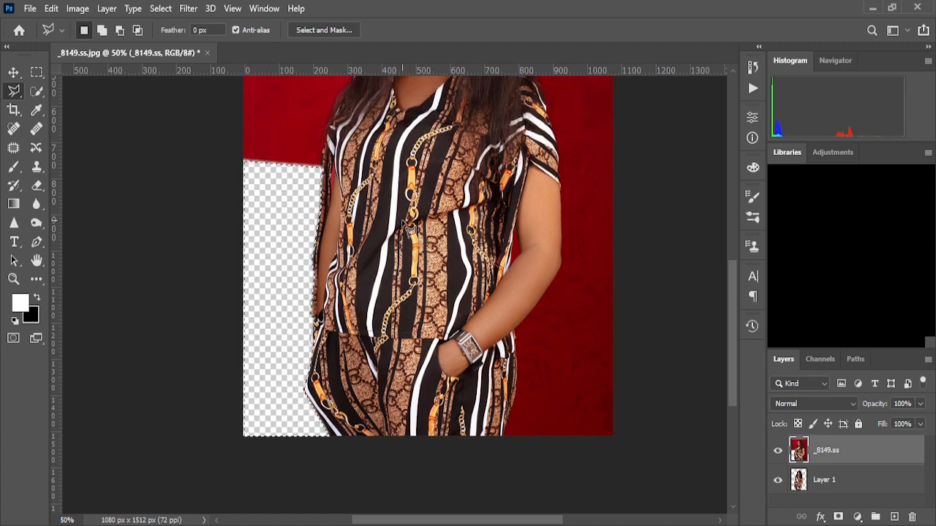
pyautogui.scroll(4, 404, 222)
pyautogui.scroll(-2, 410, 238)
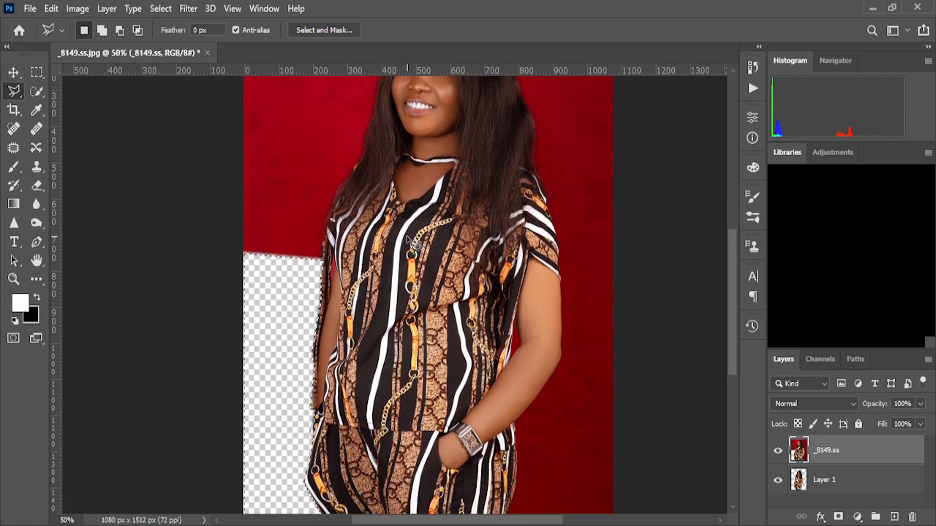
pyautogui.scroll(-2, 411, 243)
pyautogui.scroll(1, 411, 243)
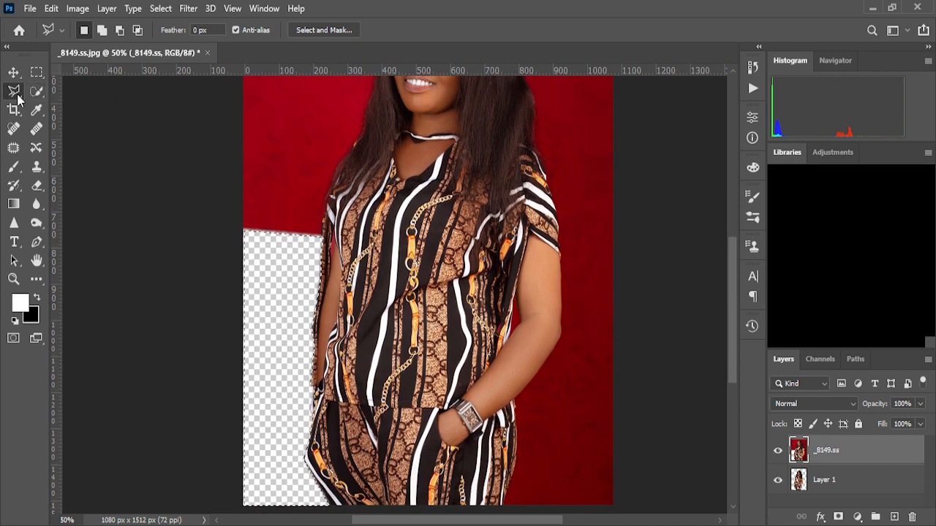
pyautogui.click(13, 73)
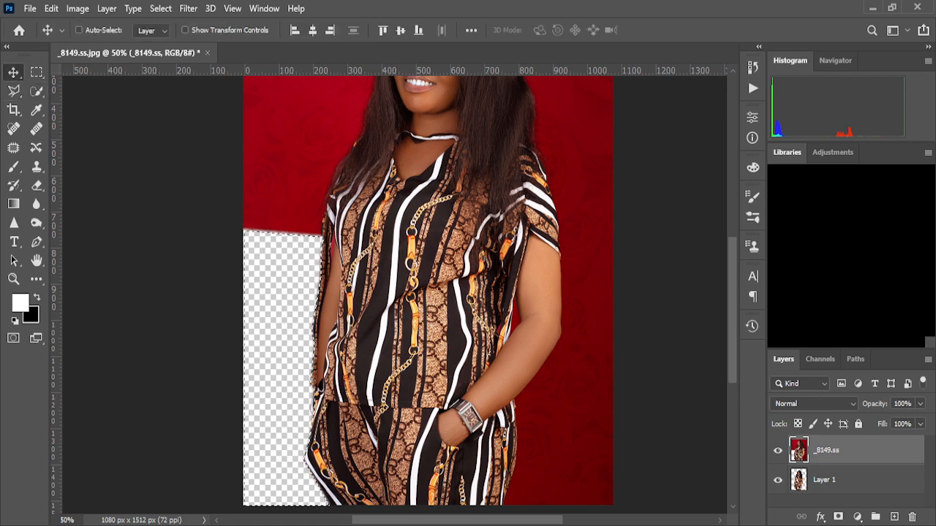